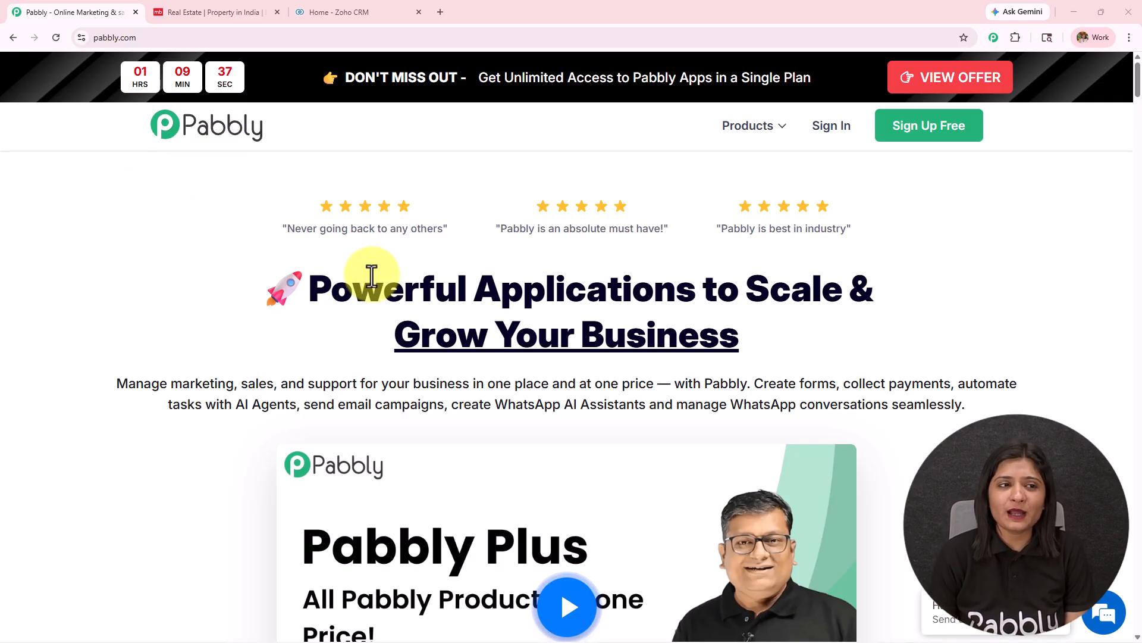
# Step: Sign in to the Pabbly account and open Pabbly Connect from the list of apps
pyautogui.click(163, 37)
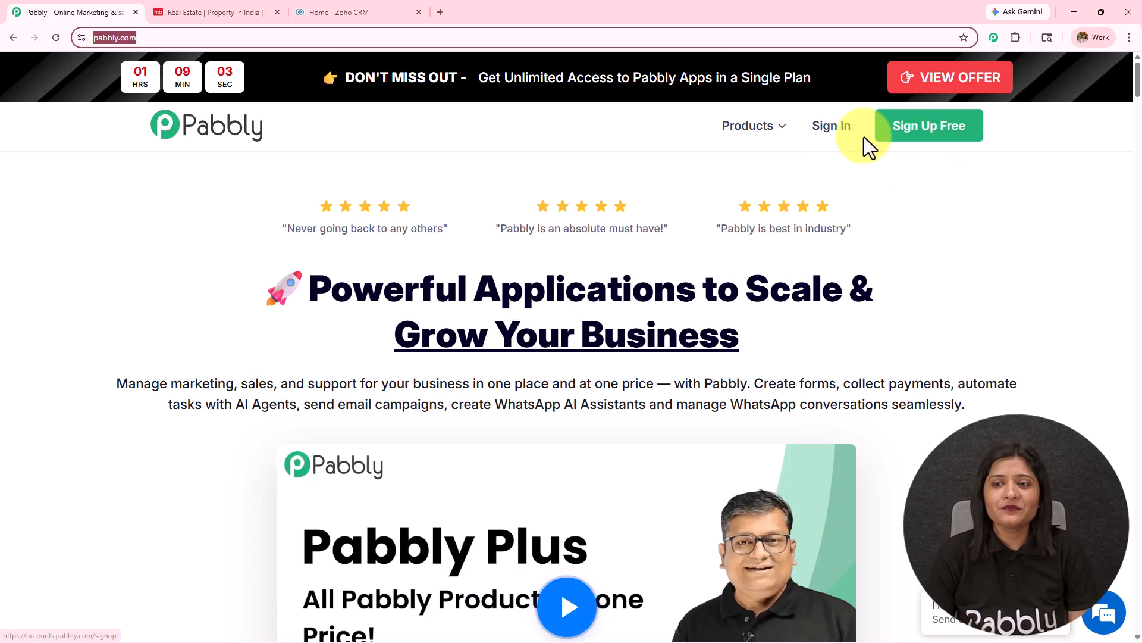
pyautogui.click(849, 137)
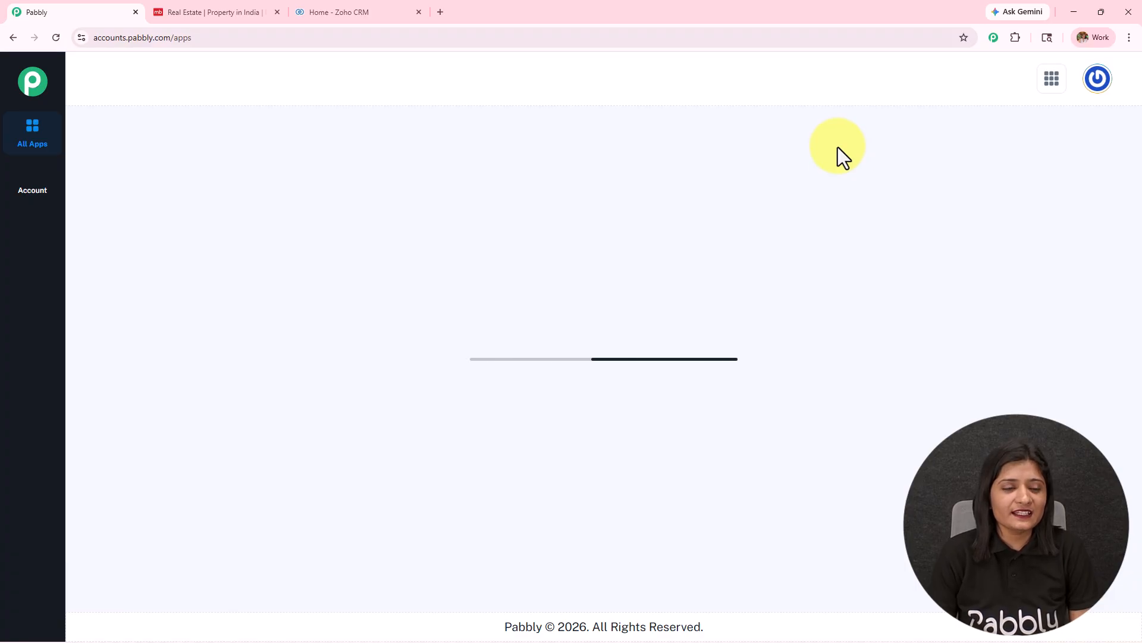
pyautogui.moveTo(97, 156); pyautogui.dragTo(369, 157)
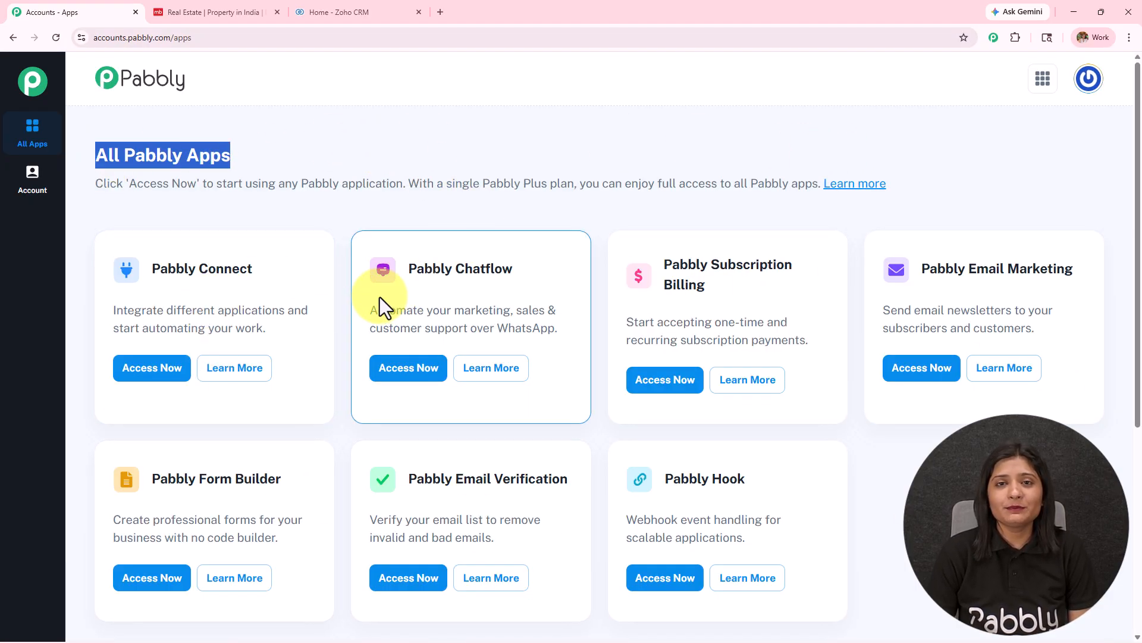
pyautogui.moveTo(266, 258); pyautogui.dragTo(141, 269)
pyautogui.click(178, 366)
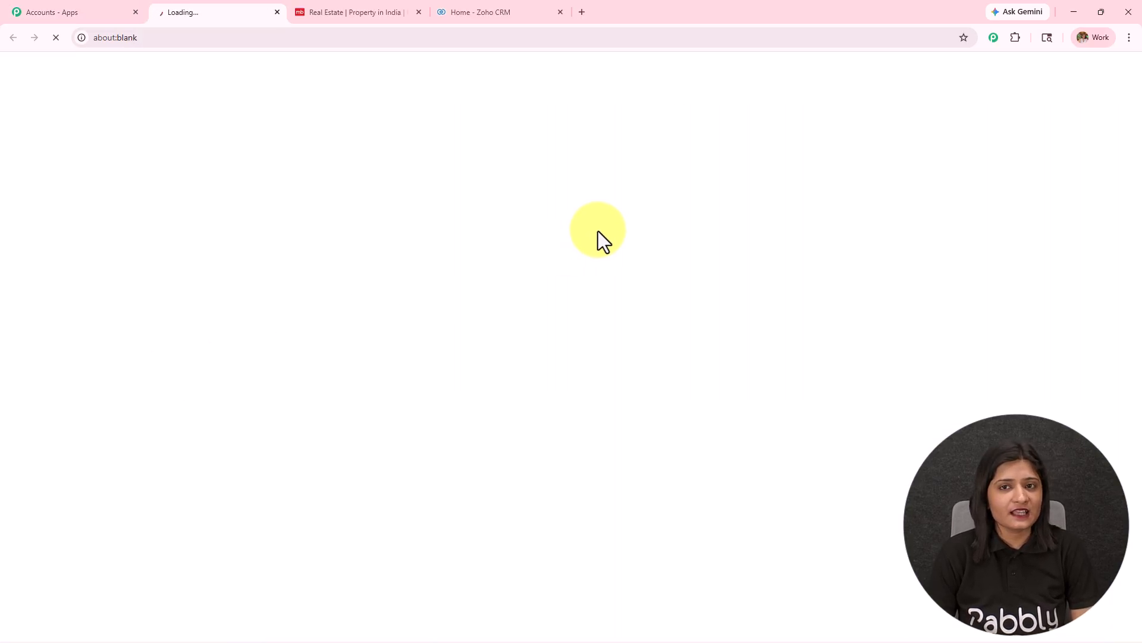
pyautogui.scroll(-5, 680, 252)
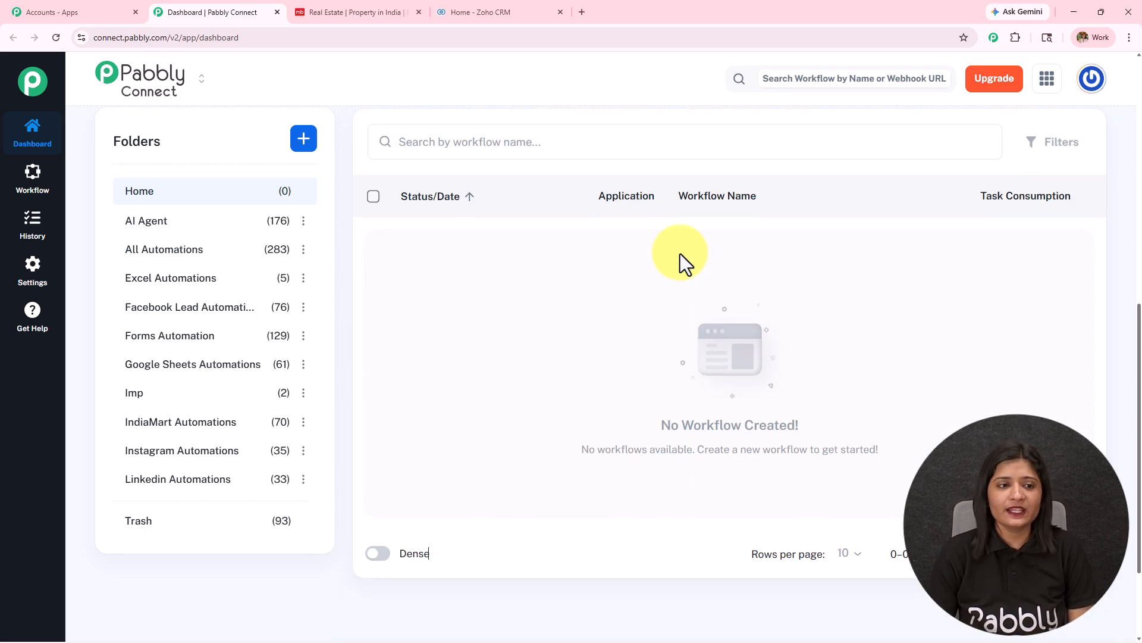
pyautogui.scroll(2, 680, 254)
pyautogui.scroll(-3, 680, 251)
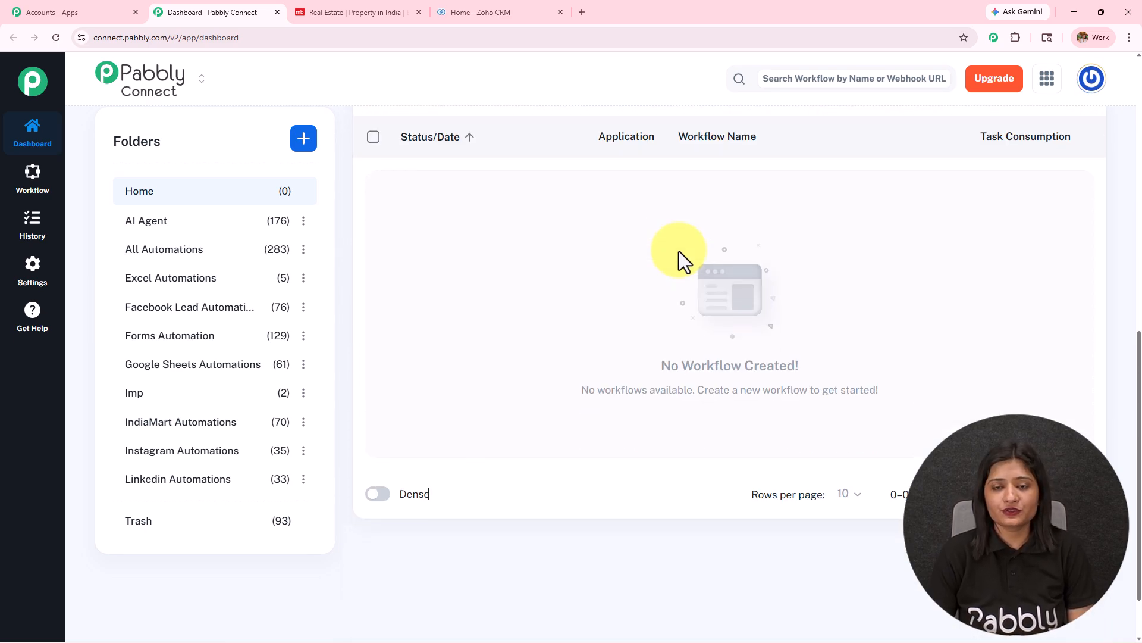
pyautogui.scroll(6, 298, 273)
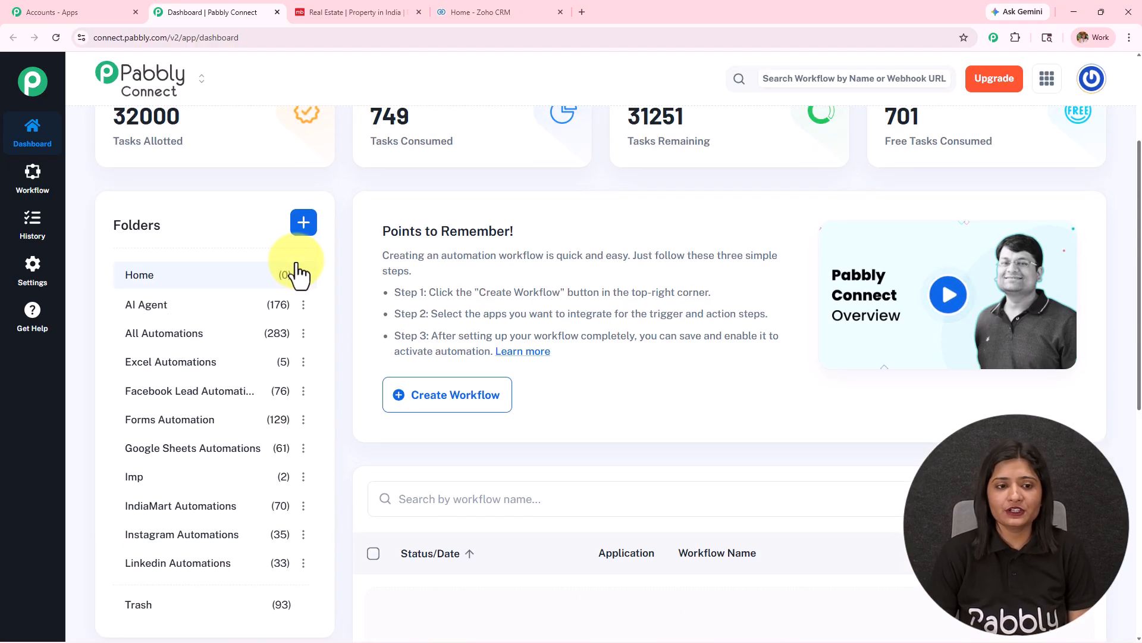
pyautogui.click(304, 224)
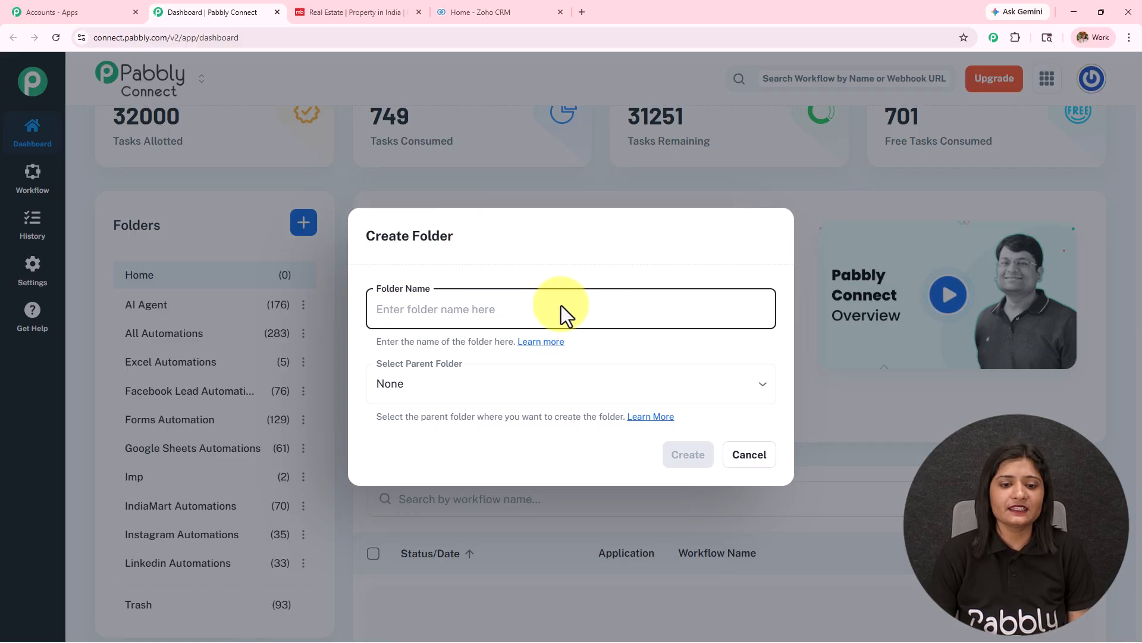
pyautogui.click(756, 461)
pyautogui.scroll(3, 708, 337)
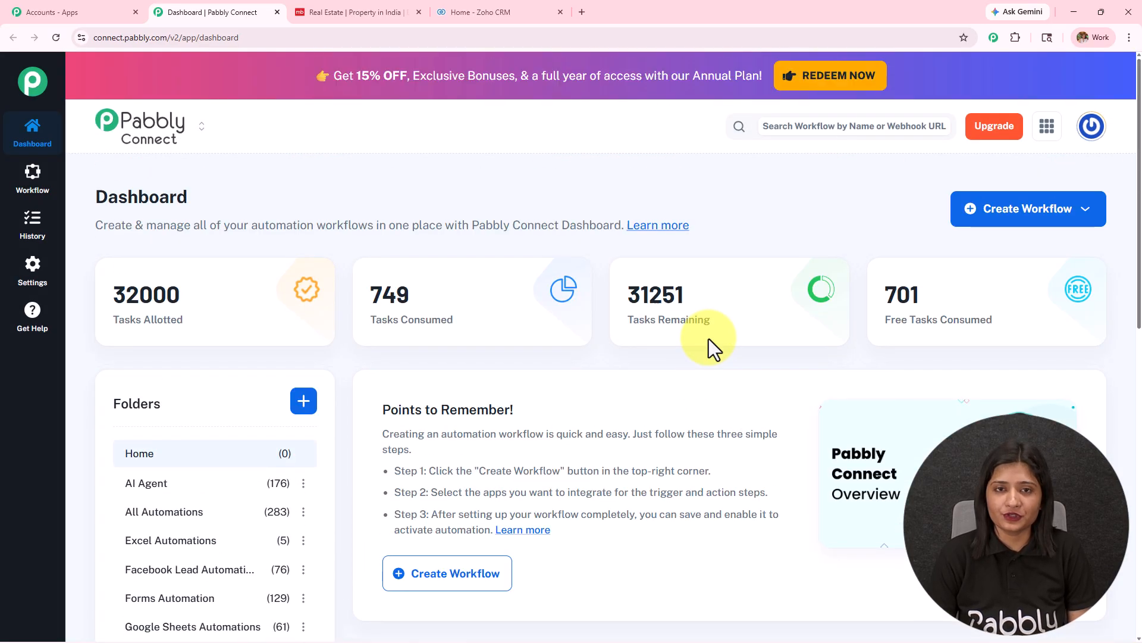
# Step: Start a new workflow from scratch using the New (Beta) workflow builder
pyautogui.moveTo(709, 338)
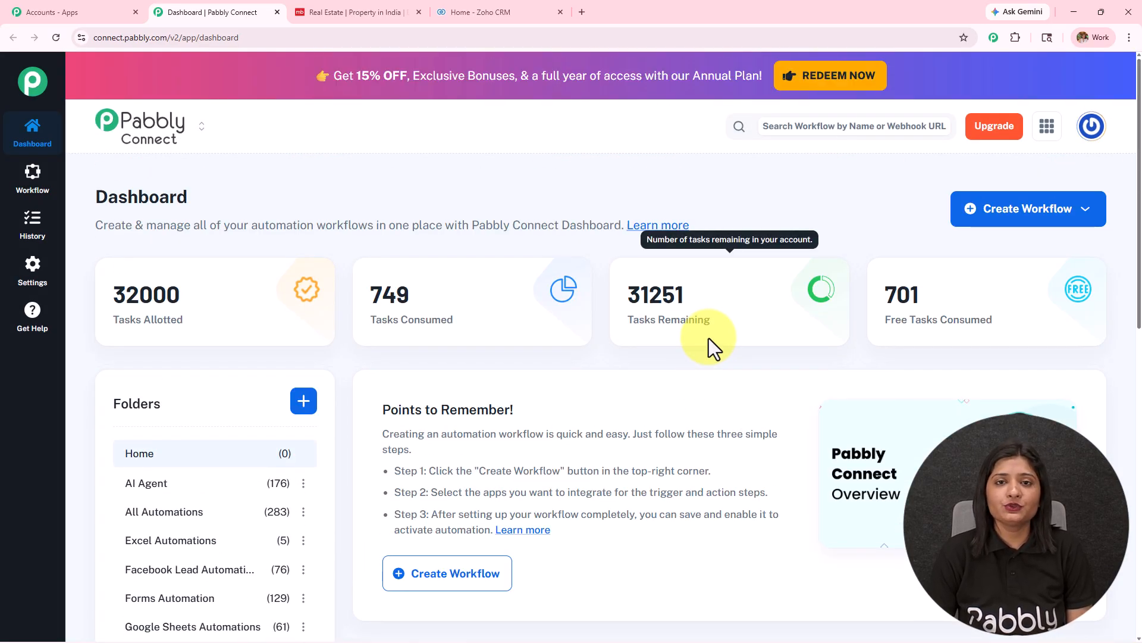
pyautogui.click(1029, 219)
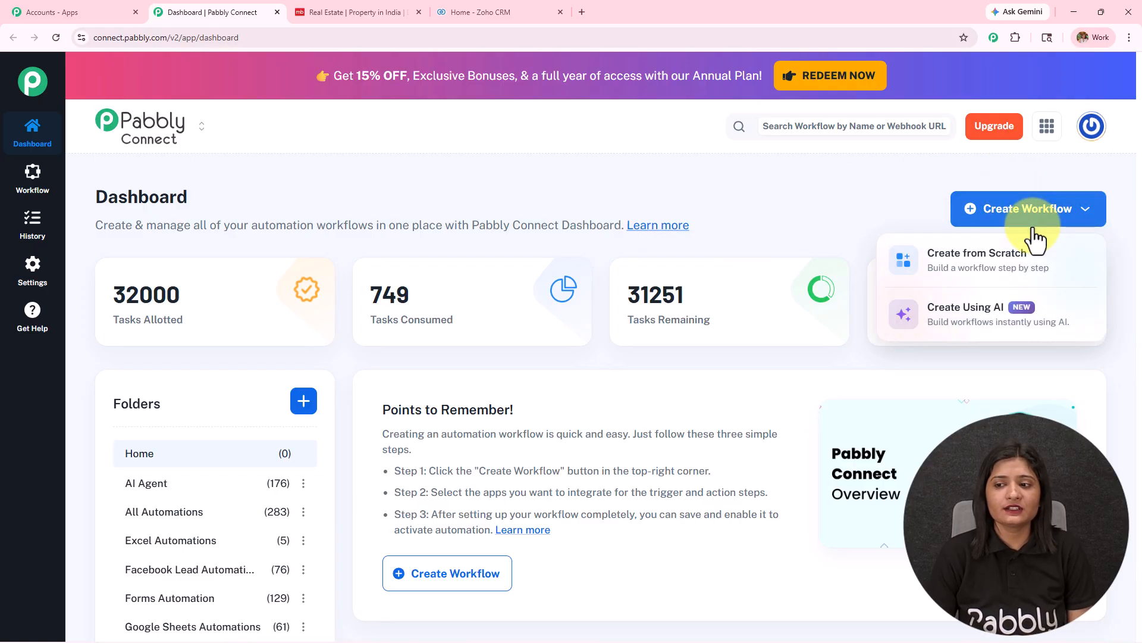
pyautogui.click(1018, 268)
pyautogui.moveTo(316, 221); pyautogui.dragTo(512, 220)
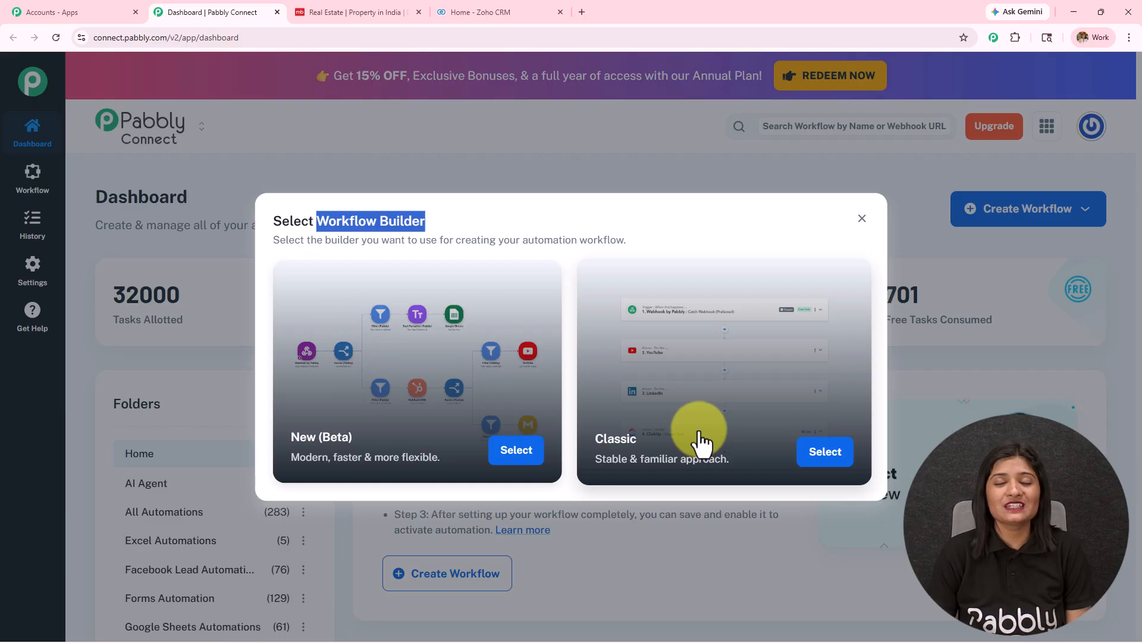
pyautogui.click(506, 457)
# Step: Name the workflow "Automatically Add MagicBricks Property Leads to Zoho CRM" and create it in the All Automations folder
pyautogui.hotkey('ctrl', 'a')
pyautogui.write('Automatically Add MagicBricks Property Leads to Zoho CRM')
pyautogui.hotkey('ctrl', 'a')
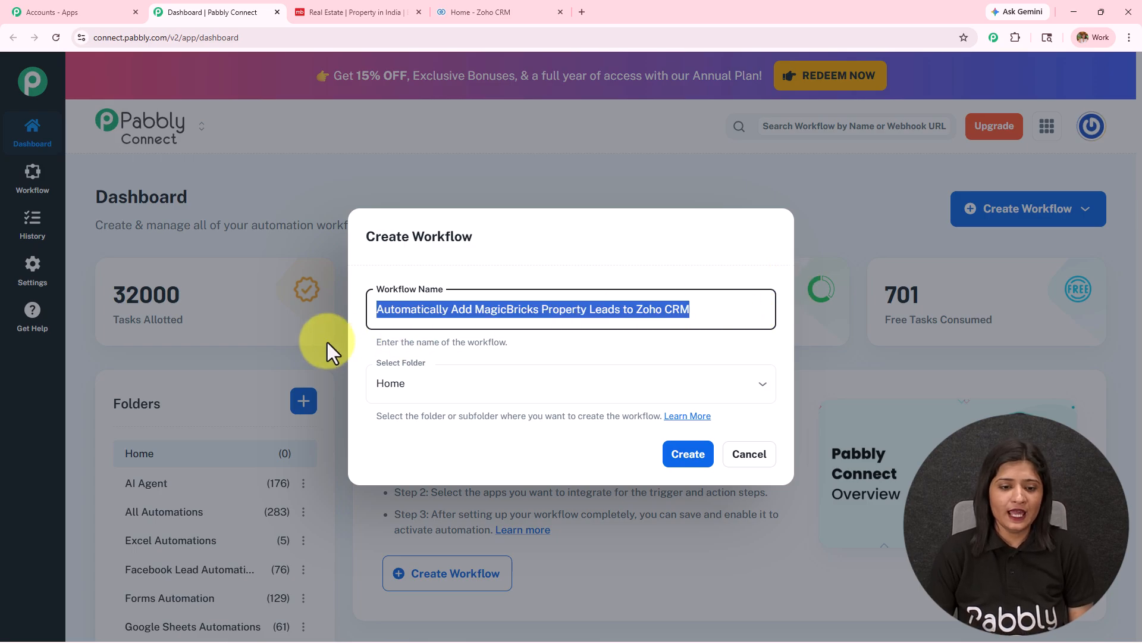
pyautogui.click(438, 380)
pyautogui.scroll(-10, 464, 280)
pyautogui.scroll(10, 463, 280)
pyautogui.scroll(-6, 463, 280)
pyautogui.scroll(6, 463, 280)
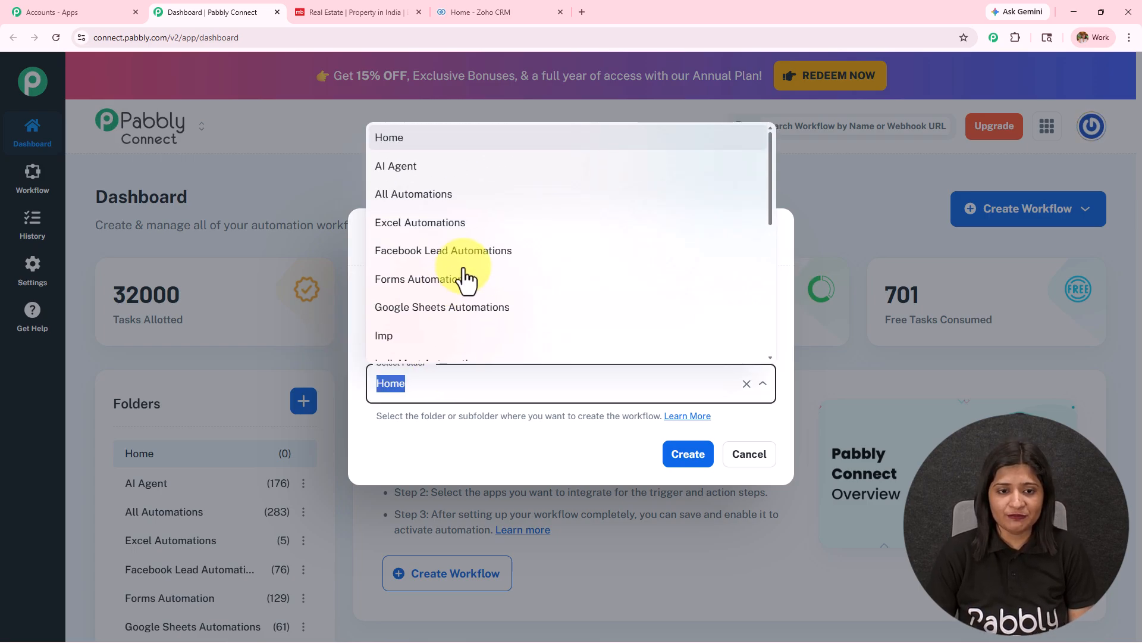
pyautogui.click(431, 193)
pyautogui.click(705, 461)
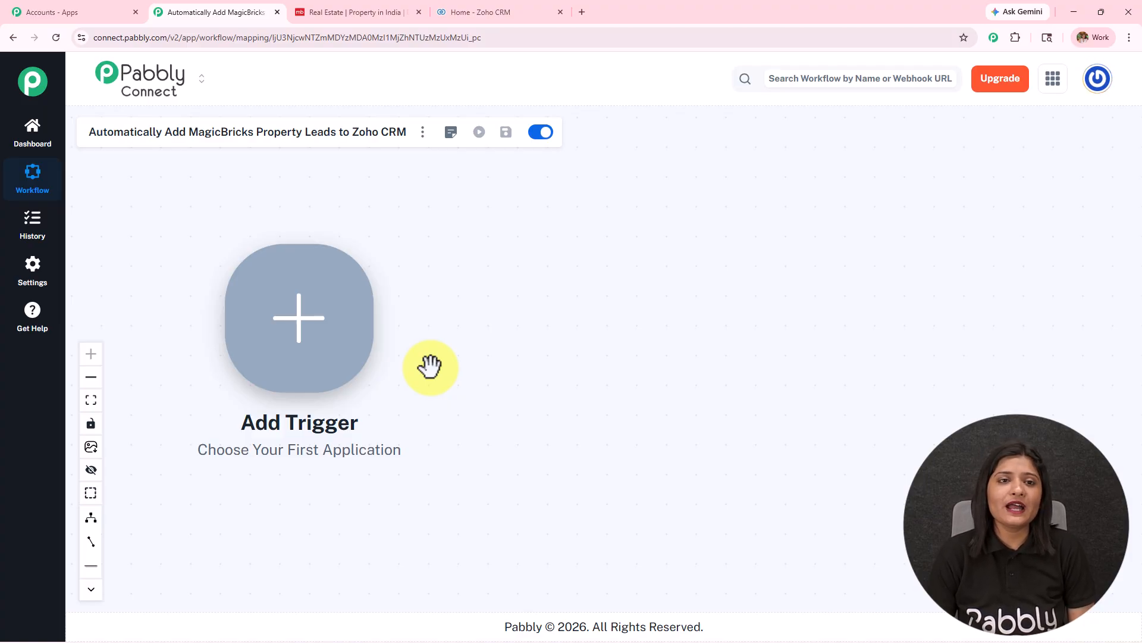
# Step: Look at the open MagicBricks and Zoho CRM pages, then return to the workflow in Pabbly Connect
pyautogui.click(345, 12)
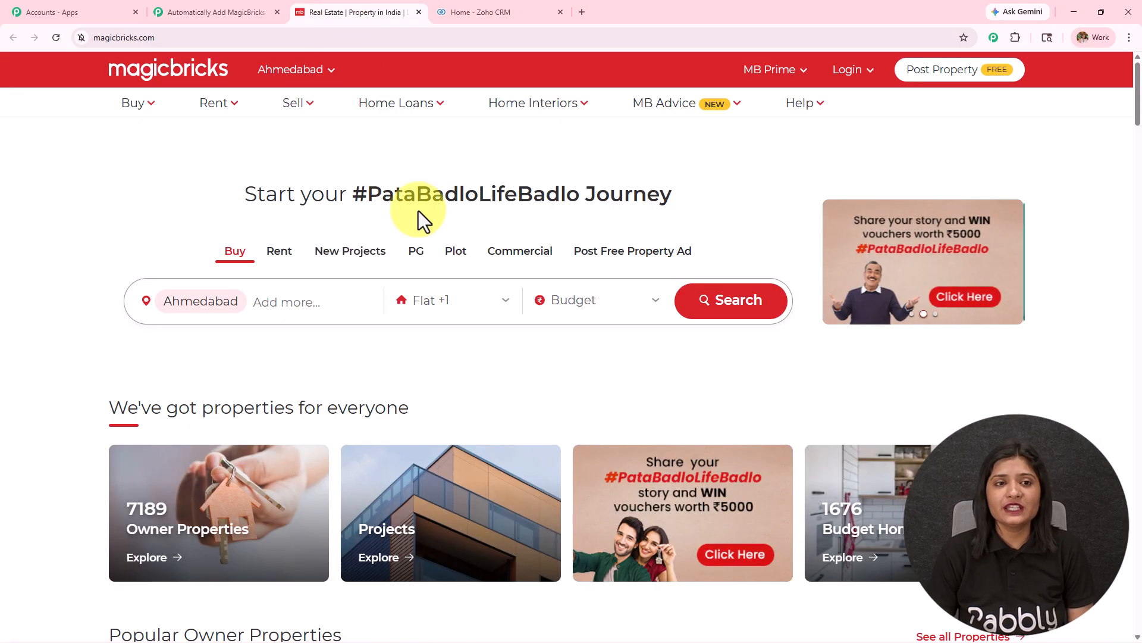
pyautogui.click(508, 11)
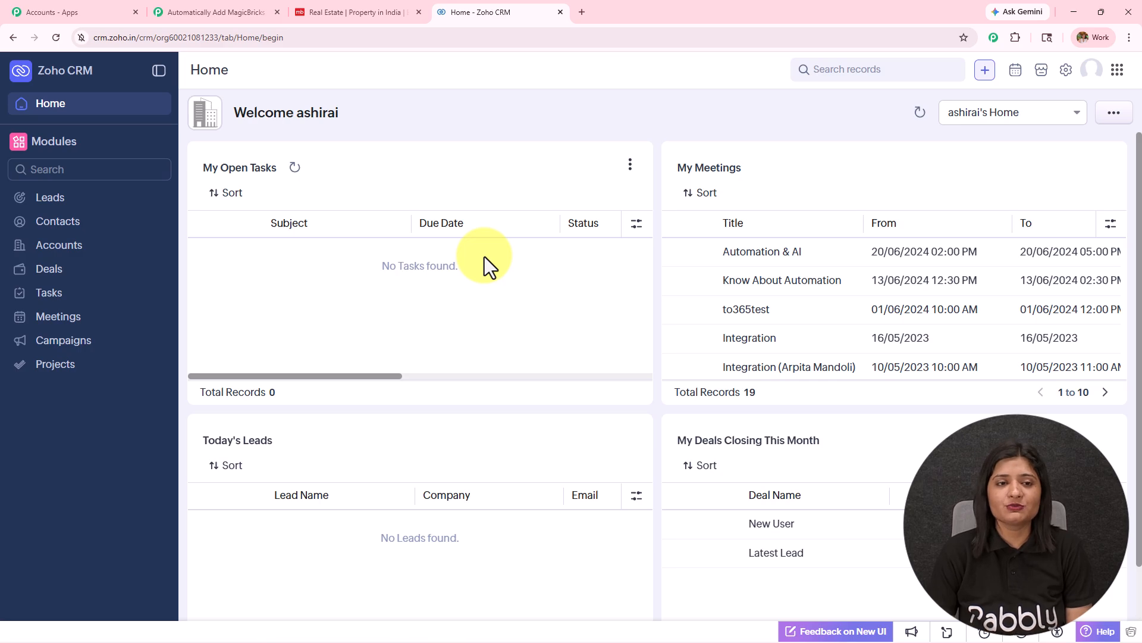
pyautogui.click(356, 12)
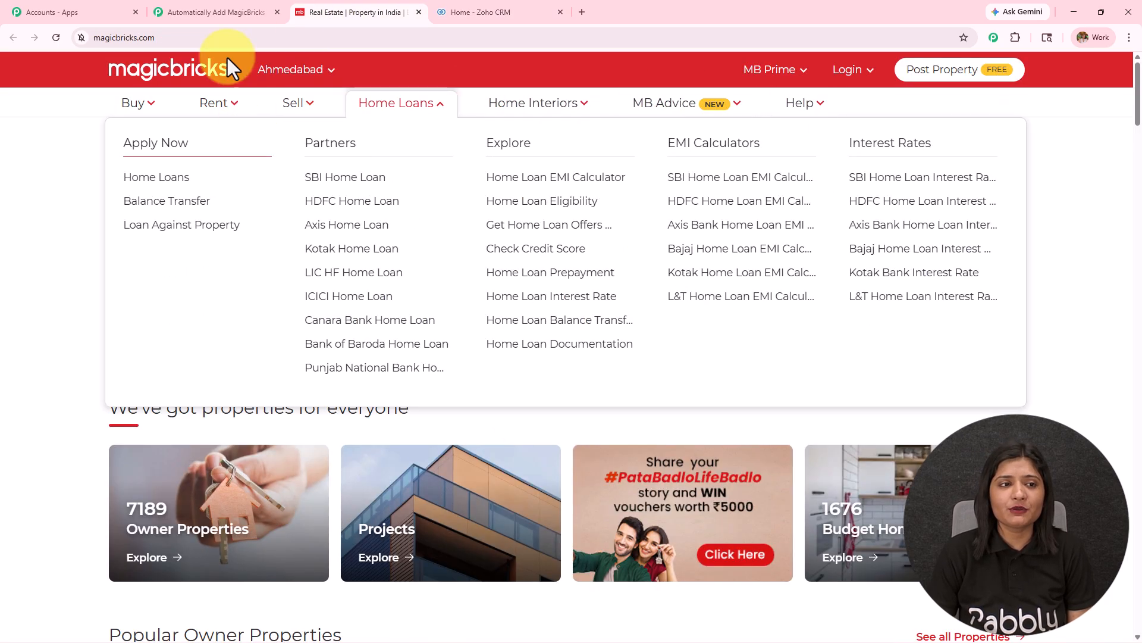
pyautogui.click(245, 11)
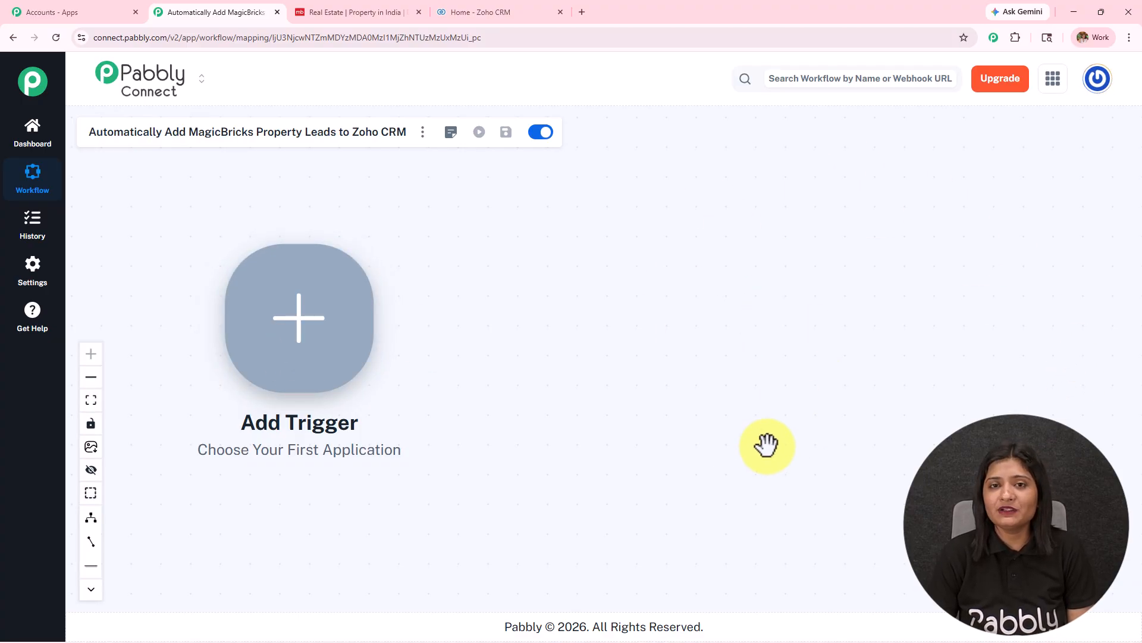
# Step: Add Magicbricks as the workflow's trigger app with the New Leads event and connect it
pyautogui.click(248, 339)
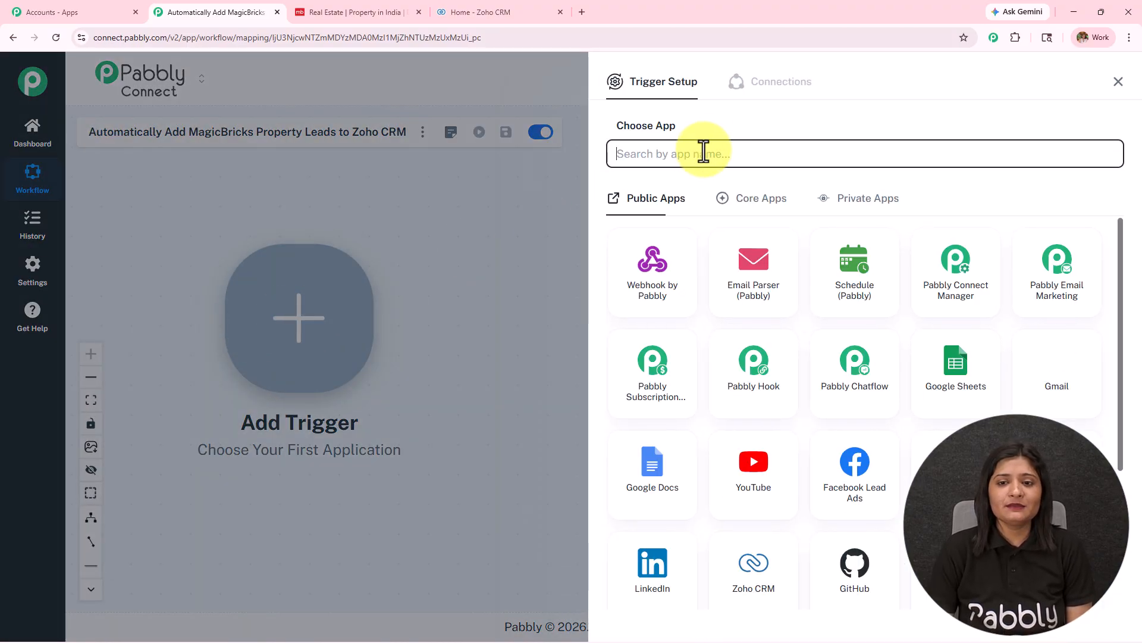
pyautogui.click(713, 152)
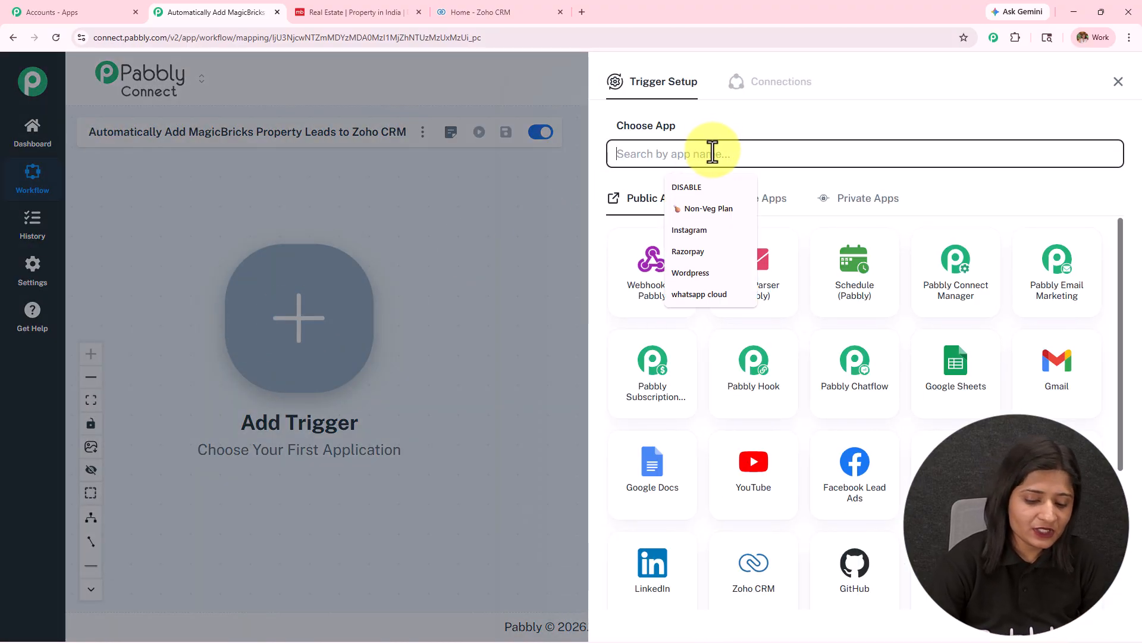
pyautogui.write('Magicbric')
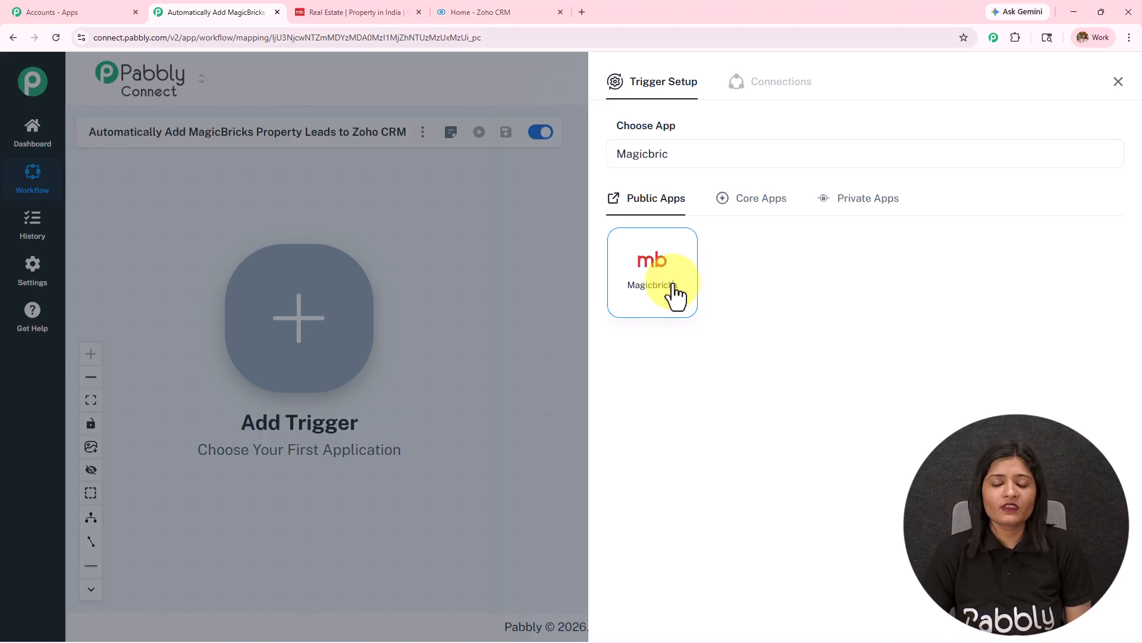
pyautogui.click(674, 291)
pyautogui.click(683, 222)
pyautogui.click(688, 264)
pyautogui.click(675, 266)
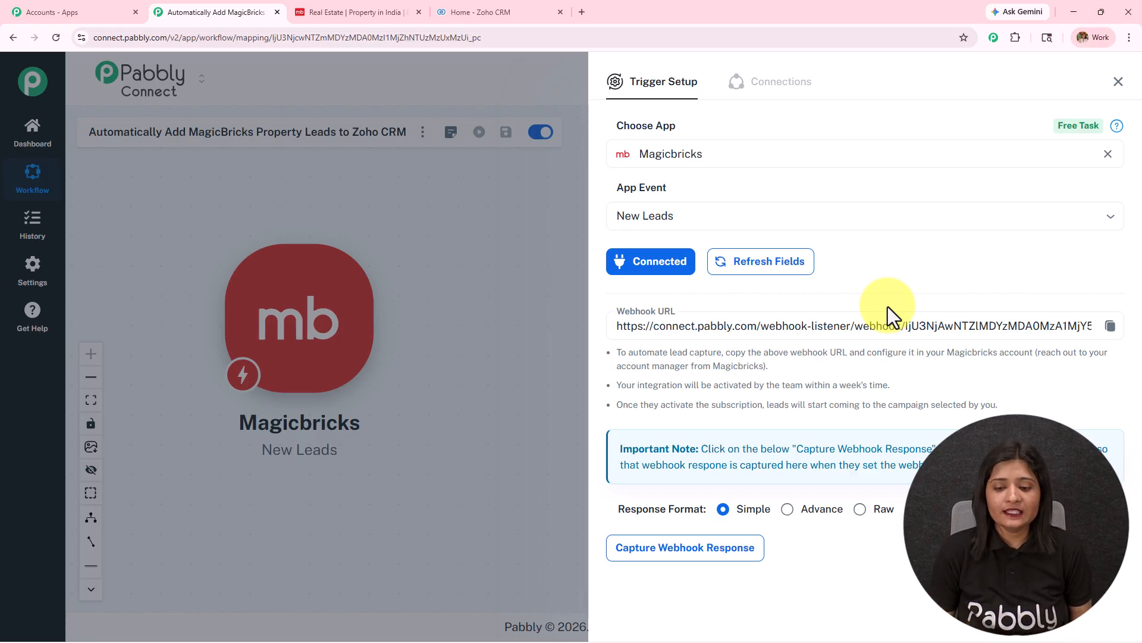
# Step: Capture the Magicbricks webhook response in Simple format, check the received lead details, and close the trigger setup
pyautogui.click(701, 547)
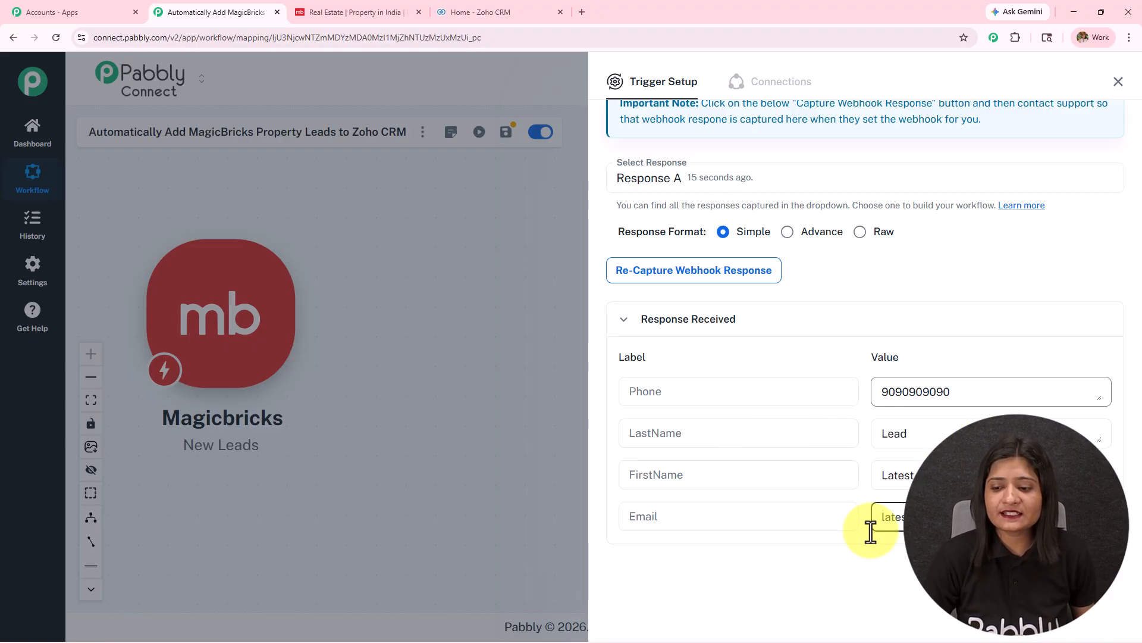
pyautogui.click(915, 394)
pyautogui.hotkey('ctrl', 'a')
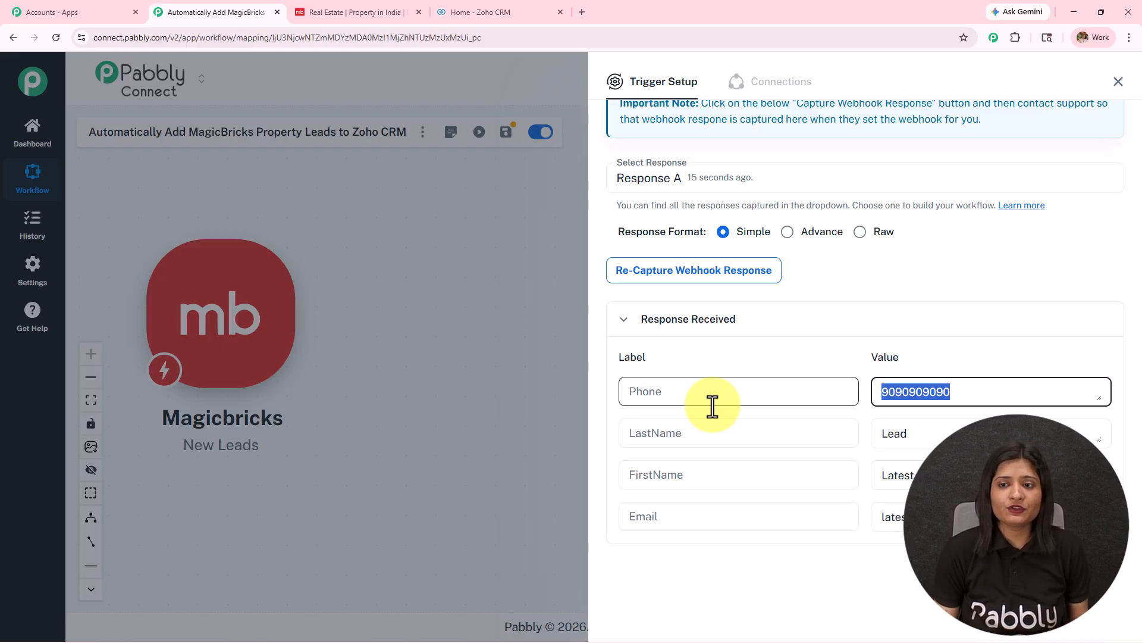
pyautogui.scroll(6, 690, 369)
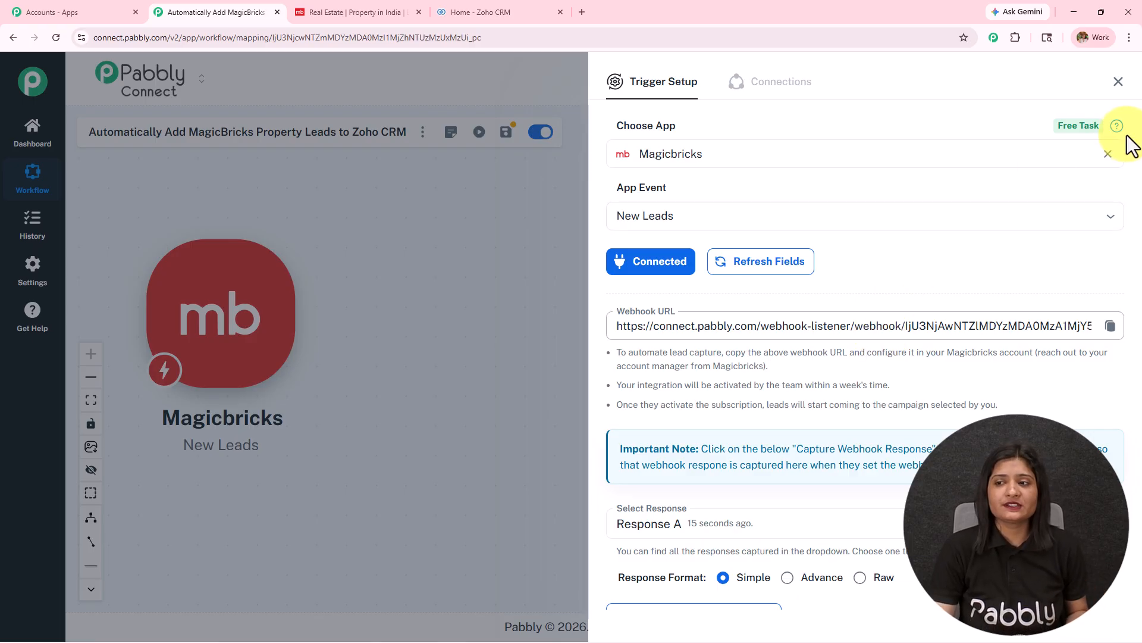
pyautogui.click(1119, 82)
# Step: Add a Zoho CRM action after the Magicbricks trigger with the event Insert/Update Record with Subform Data
pyautogui.moveTo(276, 322)
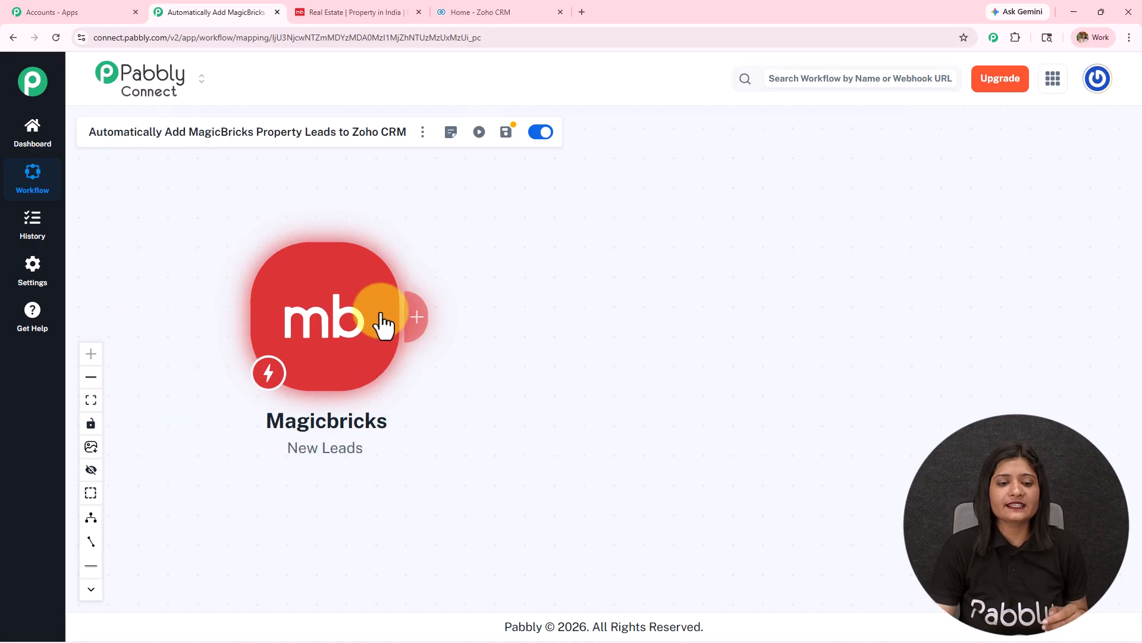
pyautogui.click(423, 325)
pyautogui.click(684, 155)
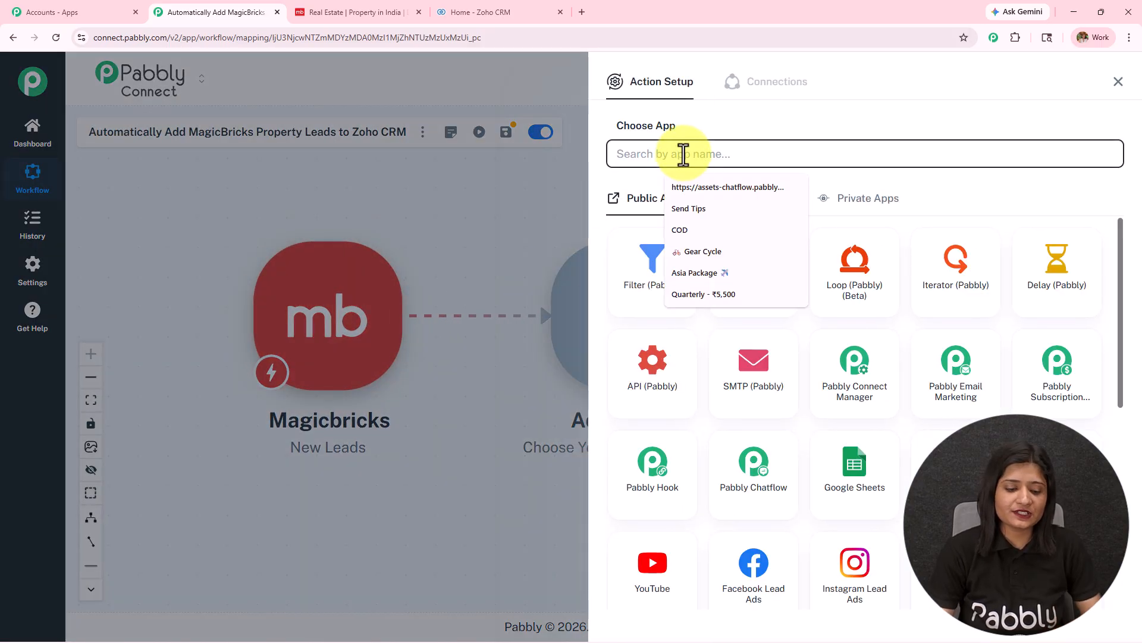
pyautogui.write('Zo')
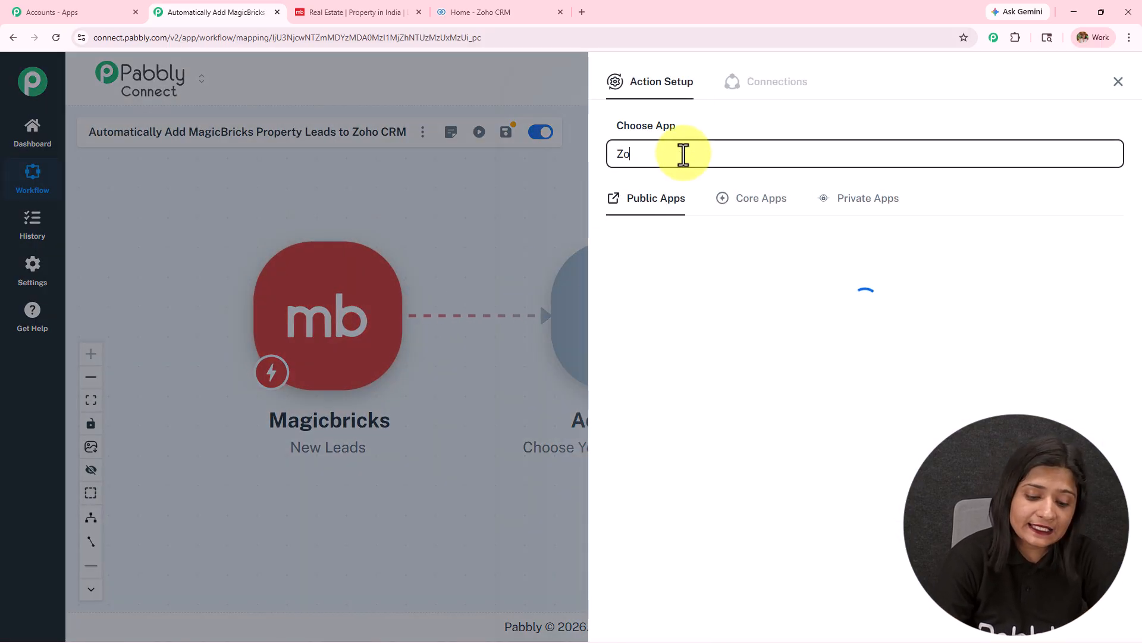
pyautogui.write('ho cr')
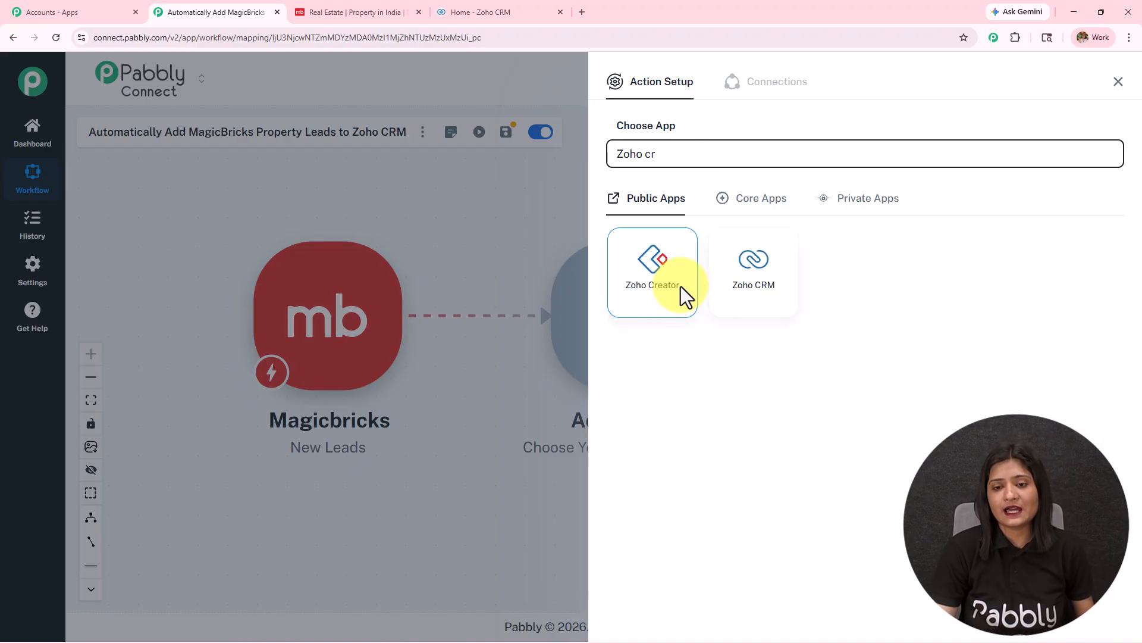
pyautogui.click(777, 287)
pyautogui.click(683, 216)
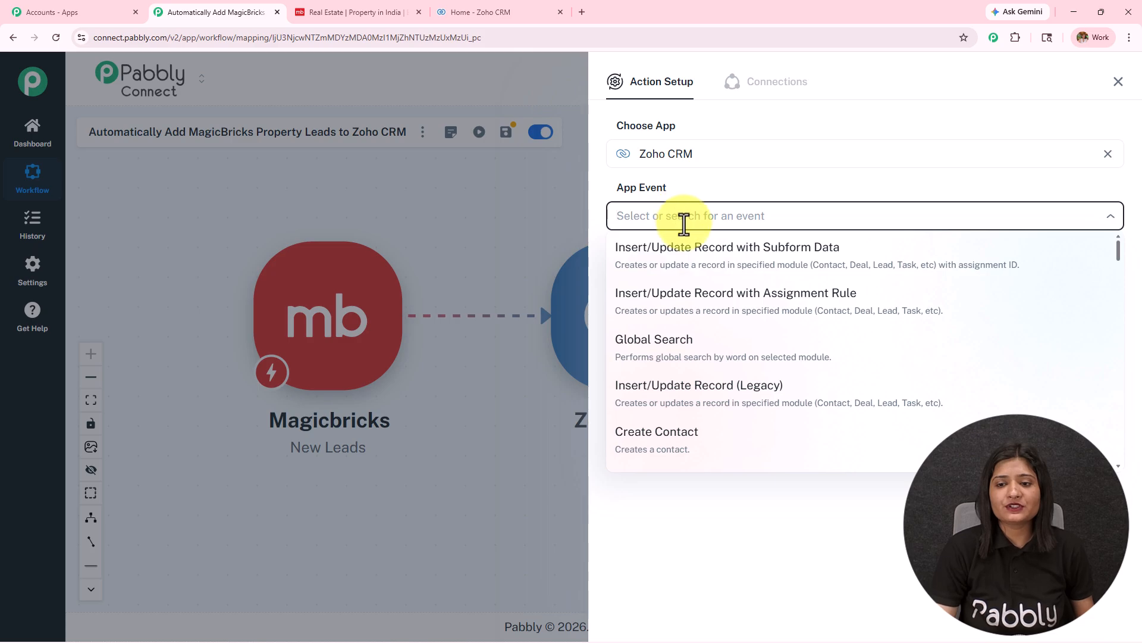
pyautogui.click(693, 247)
# Step: Start a new Zoho CRM connection for the action, checking the account's domain in Zoho CRM and submitting zoho.in as the domain
pyautogui.click(642, 265)
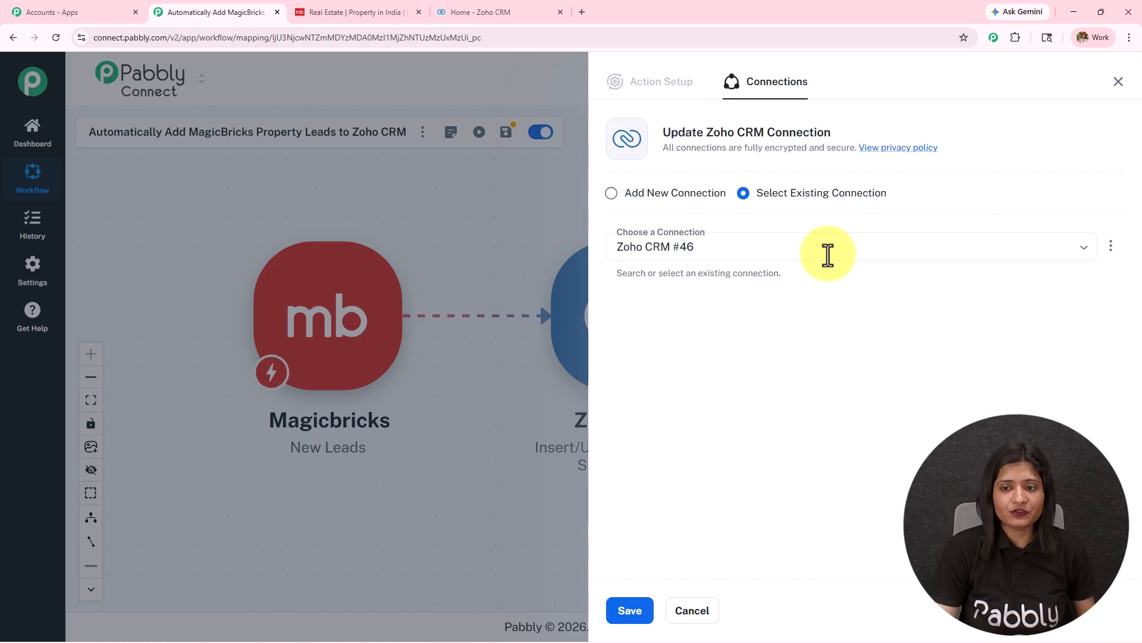
pyautogui.click(643, 194)
pyautogui.click(710, 329)
pyautogui.click(525, 303)
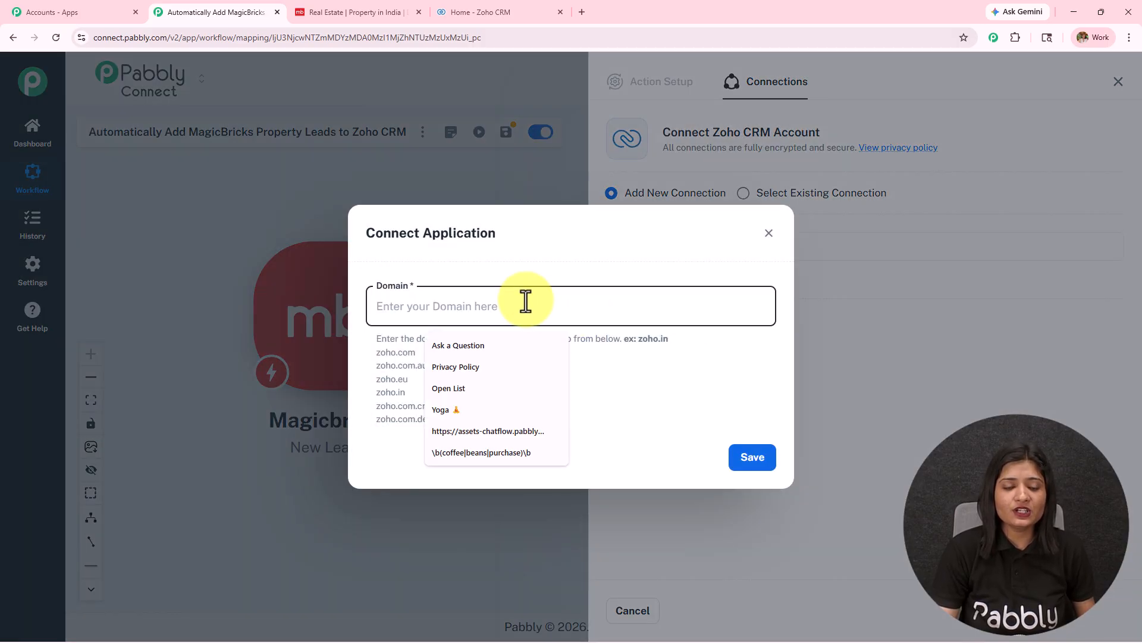
pyautogui.click(658, 384)
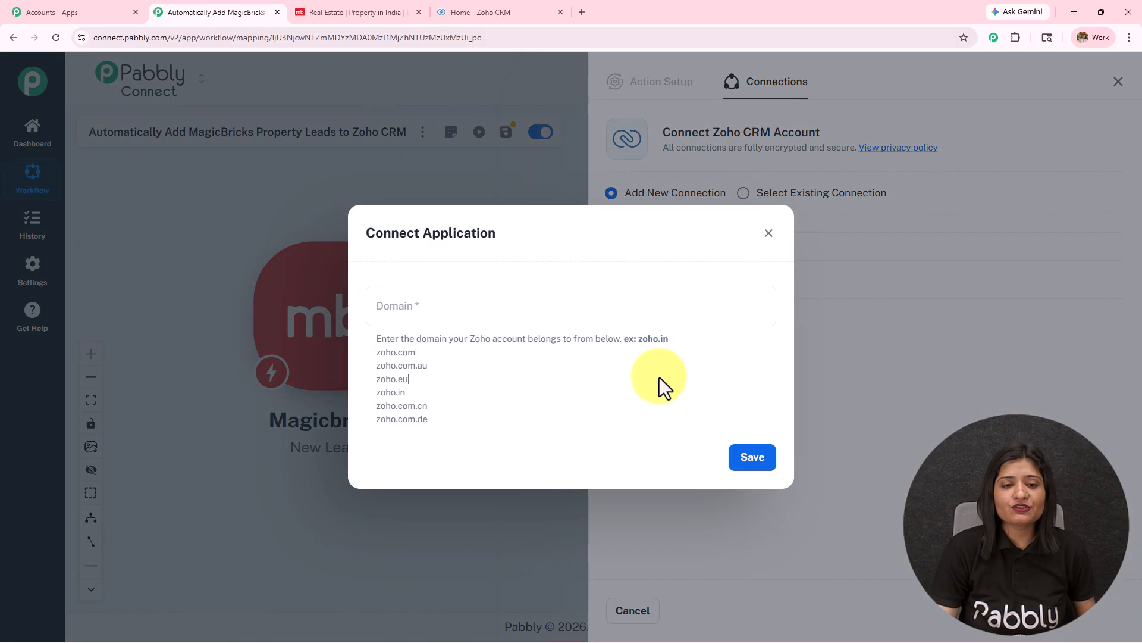
pyautogui.click(562, 6)
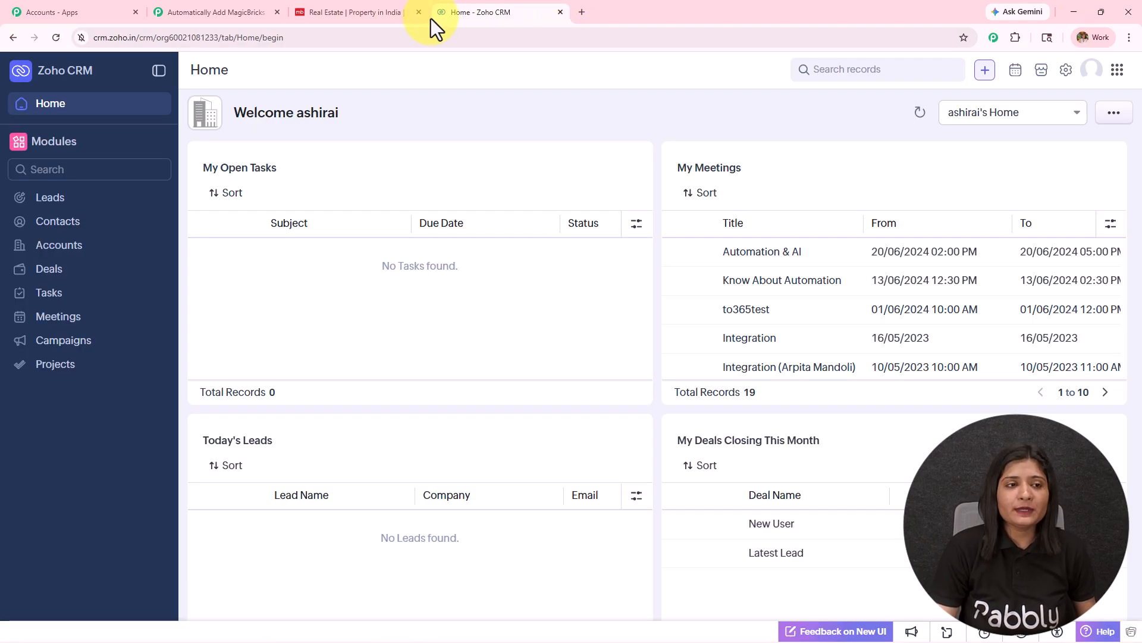
pyautogui.moveTo(136, 37); pyautogui.dragTo(107, 37)
pyautogui.press('BackSpace')
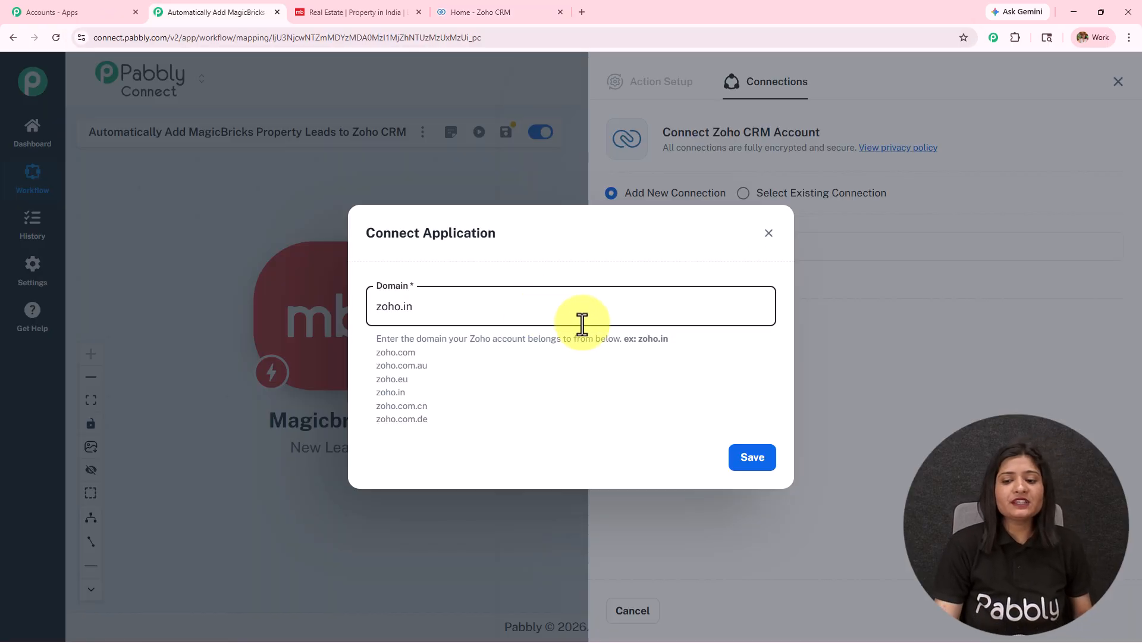
pyautogui.click(757, 458)
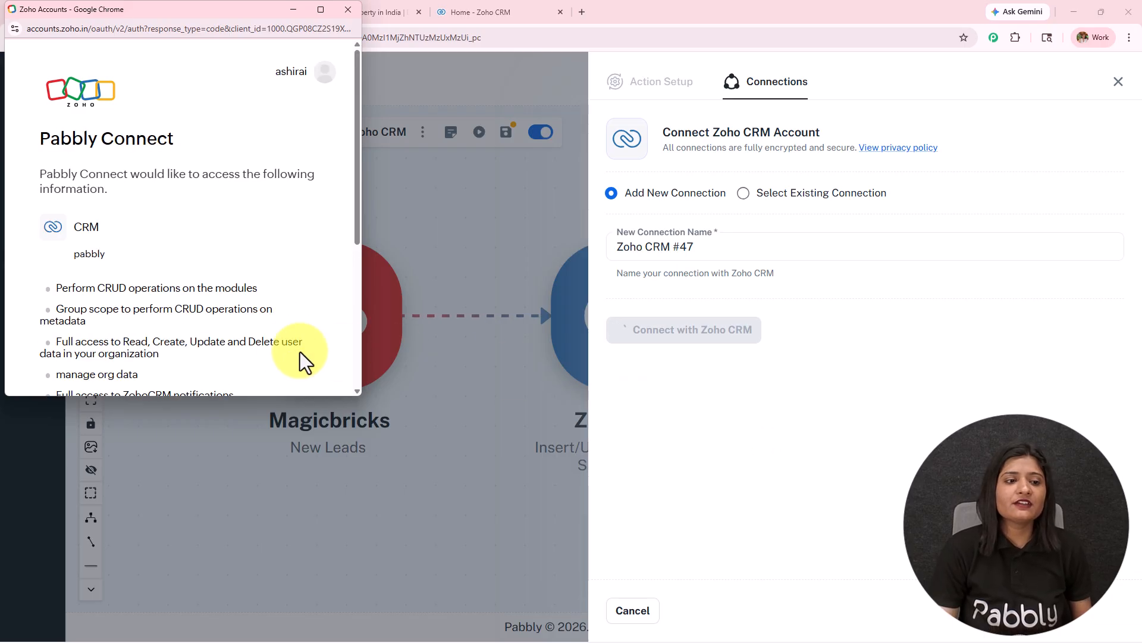
# Step: Allow Pabbly Connect to access the listed Zoho account data and accept the authorization request
pyautogui.scroll(-4, 205, 311)
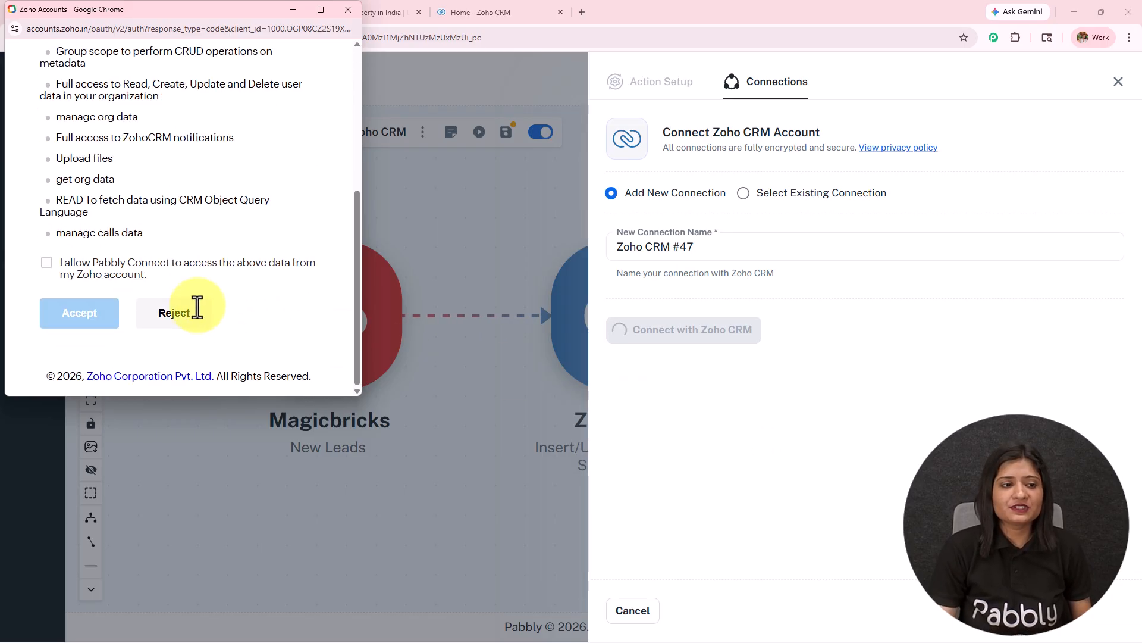
pyautogui.click(47, 262)
pyautogui.click(66, 315)
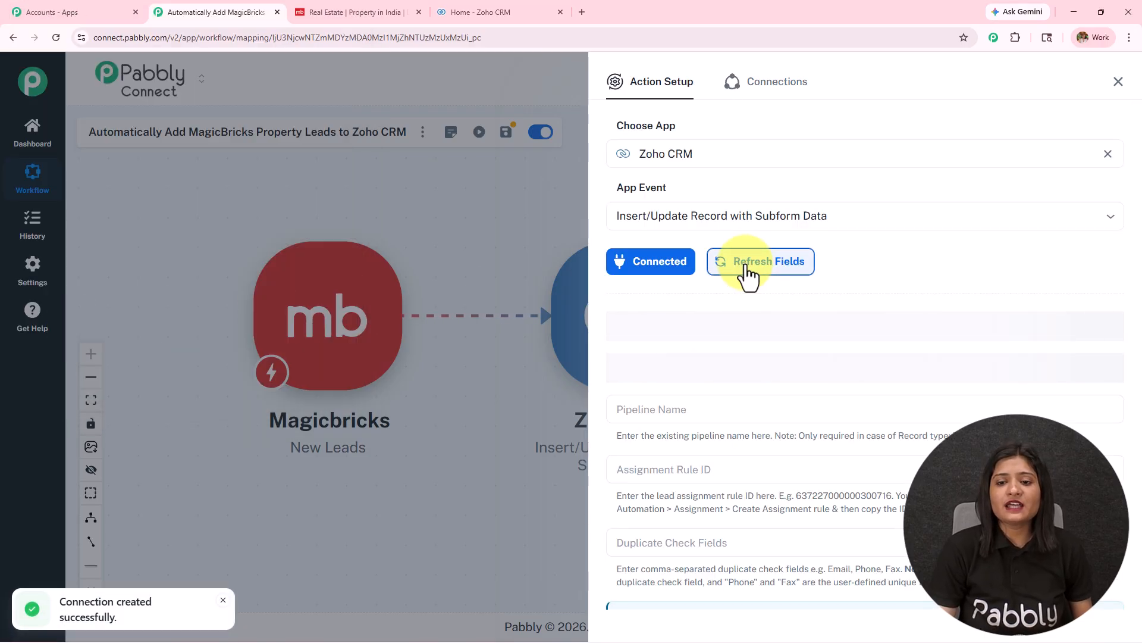
# Step: Look at the Leads and Contacts modules in Zoho CRM, then return to the action setup in Pabbly Connect
pyautogui.scroll(-3, 742, 277)
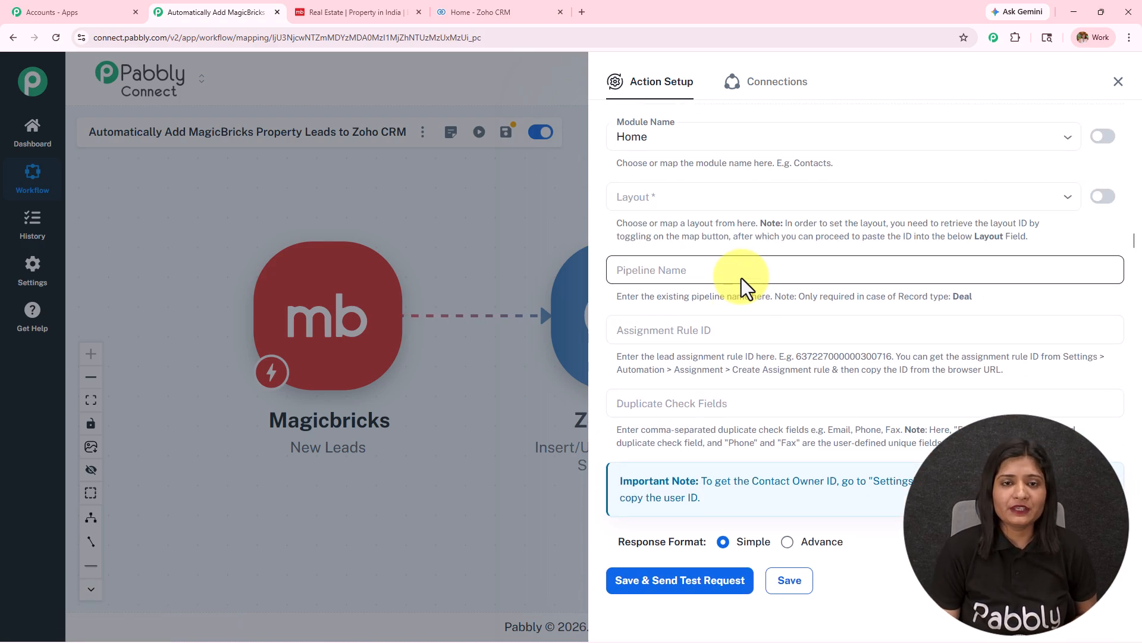
pyautogui.click(535, 12)
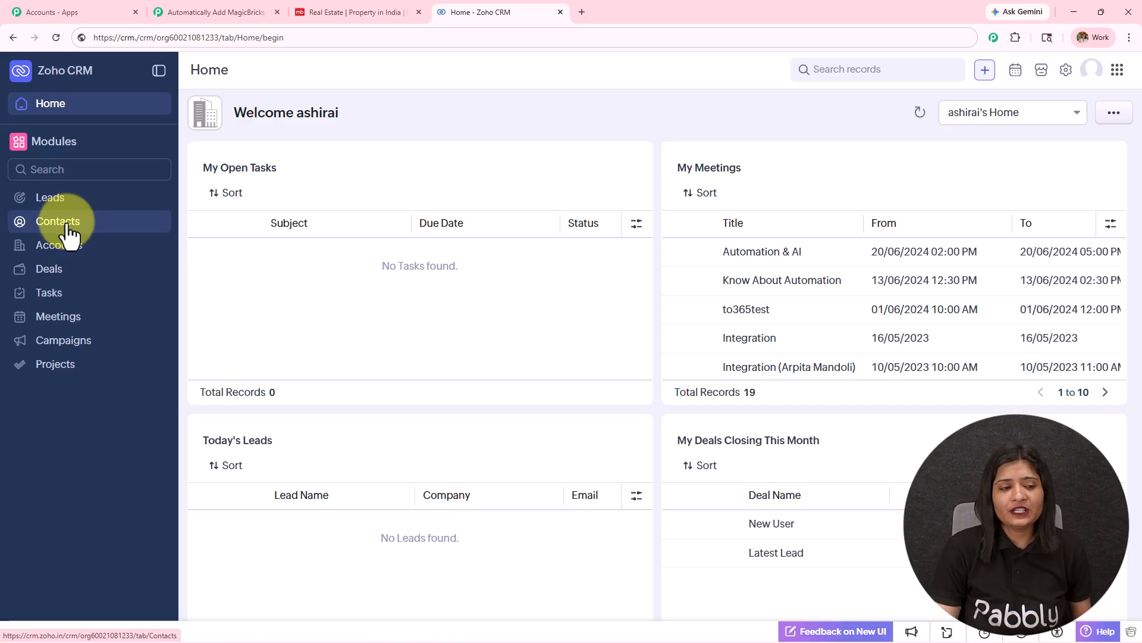
pyautogui.click(62, 203)
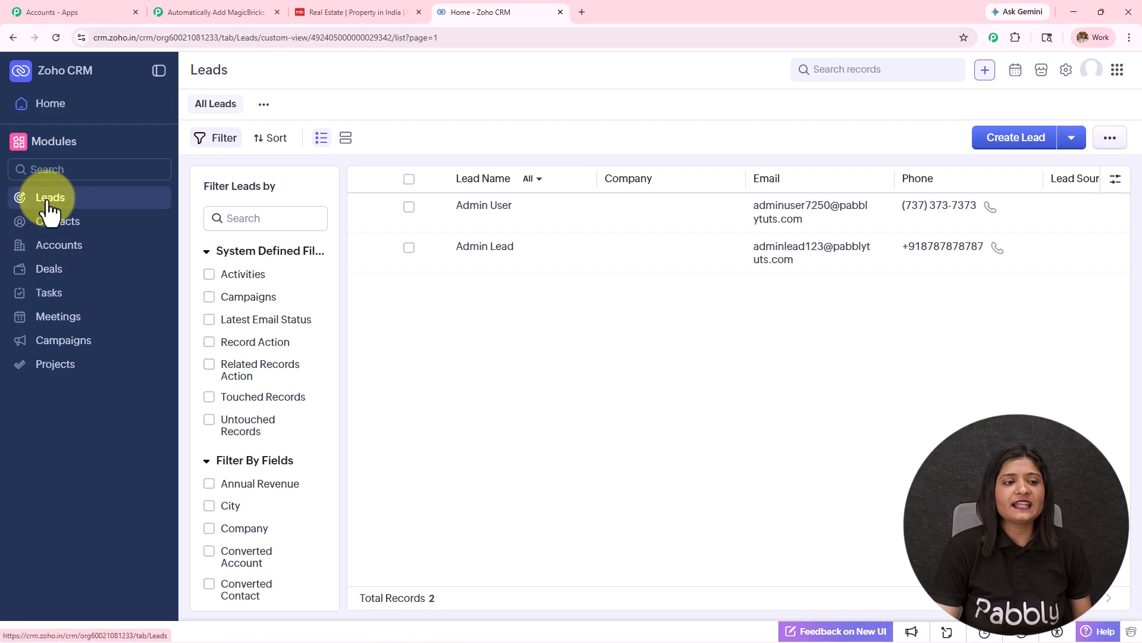
pyautogui.click(57, 222)
pyautogui.click(235, 12)
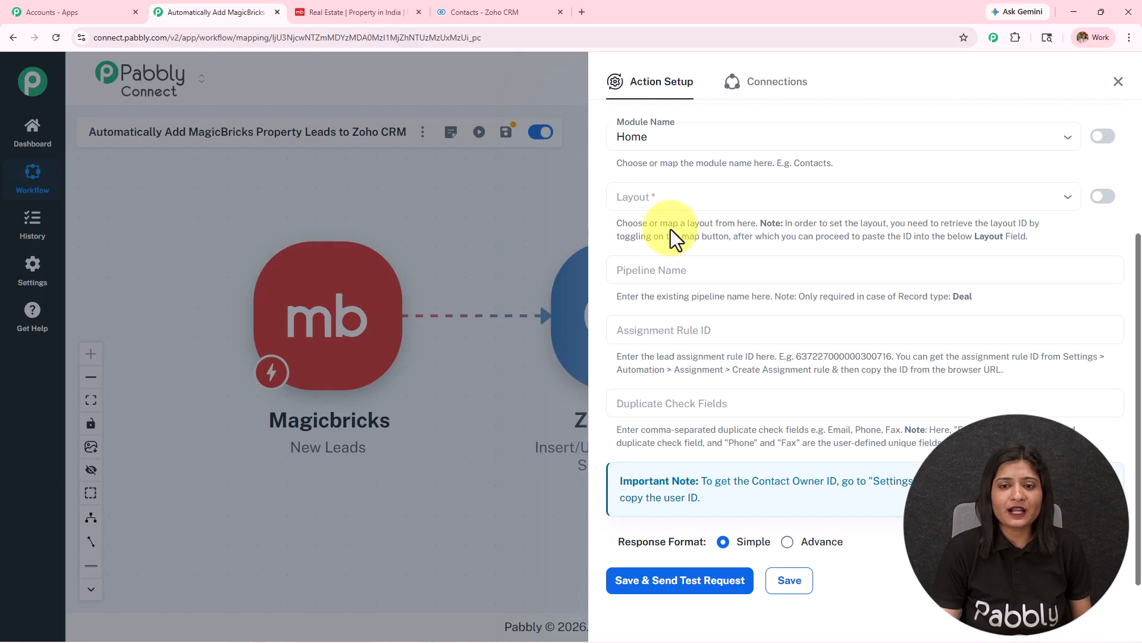
# Step: Set the Zoho CRM action's module to Contacts and its layout to Standard
pyautogui.click(658, 136)
pyautogui.click(674, 224)
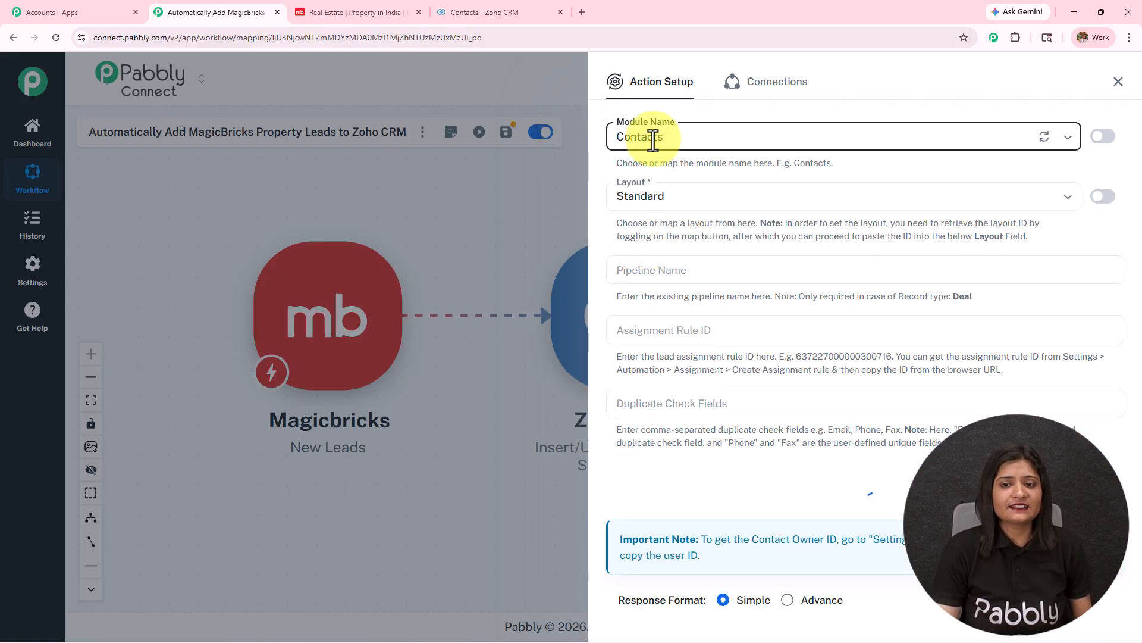
pyautogui.click(678, 201)
pyautogui.click(681, 229)
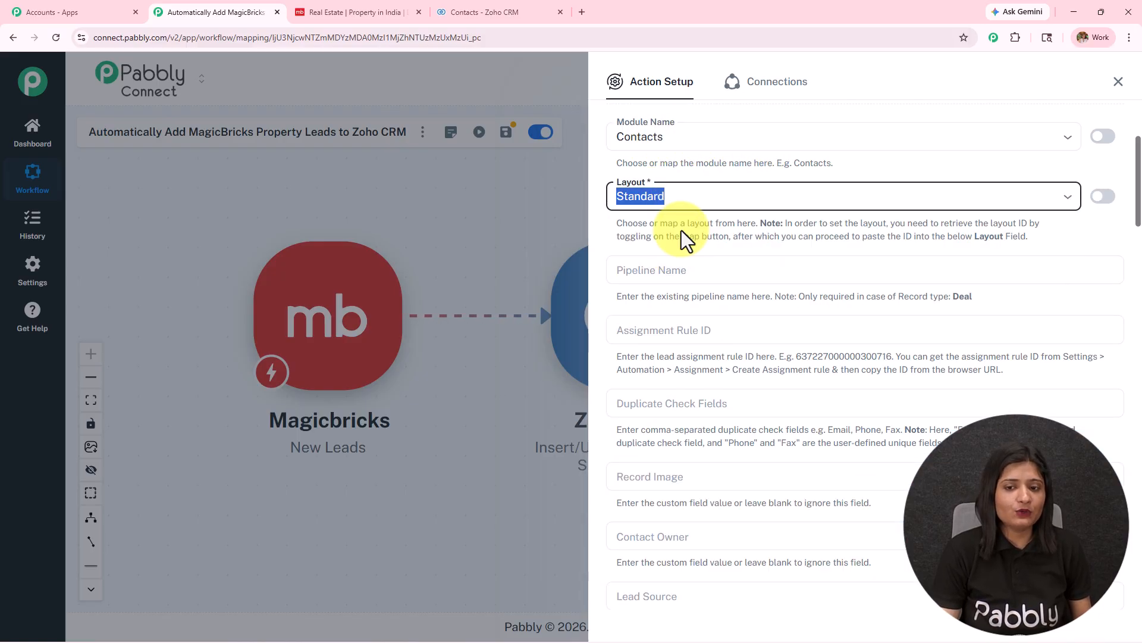
# Step: Map the contact's First Name field to the FirstName value from the Magicbricks New Leads trigger
pyautogui.scroll(-3, 681, 231)
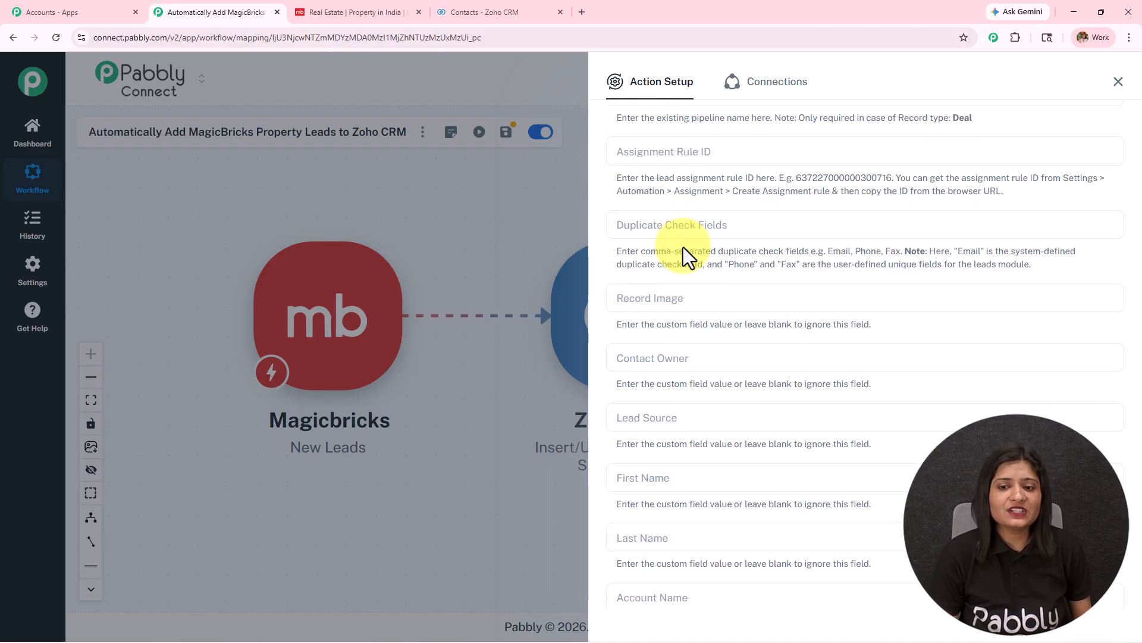
pyautogui.scroll(2, 683, 247)
pyautogui.scroll(-2, 748, 392)
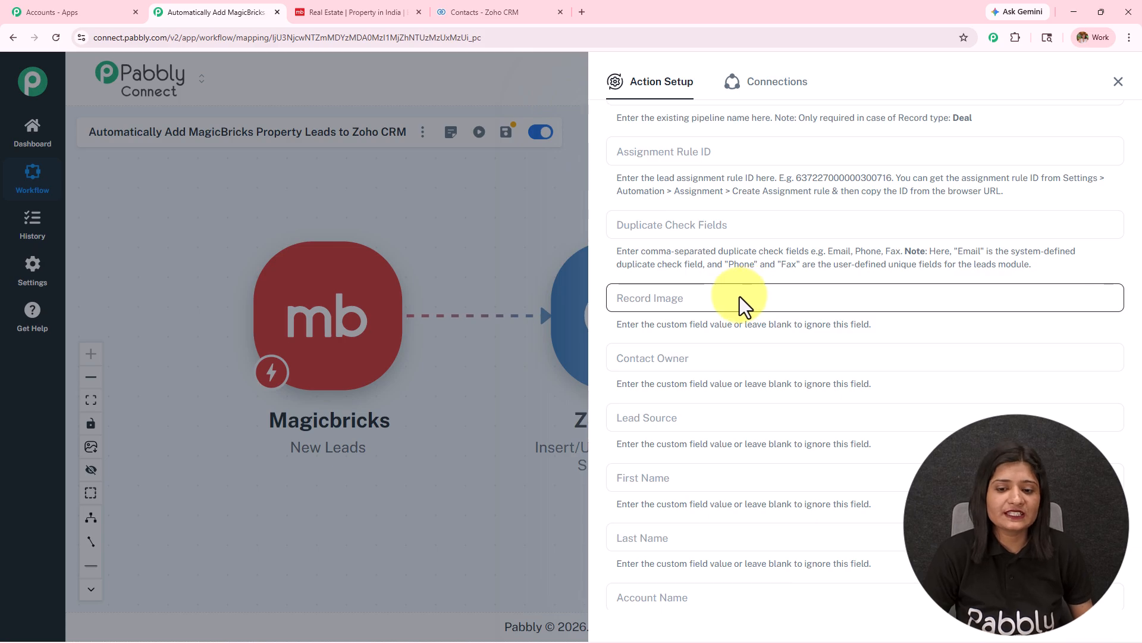
pyautogui.scroll(-3, 740, 296)
pyautogui.scroll(-1, 740, 296)
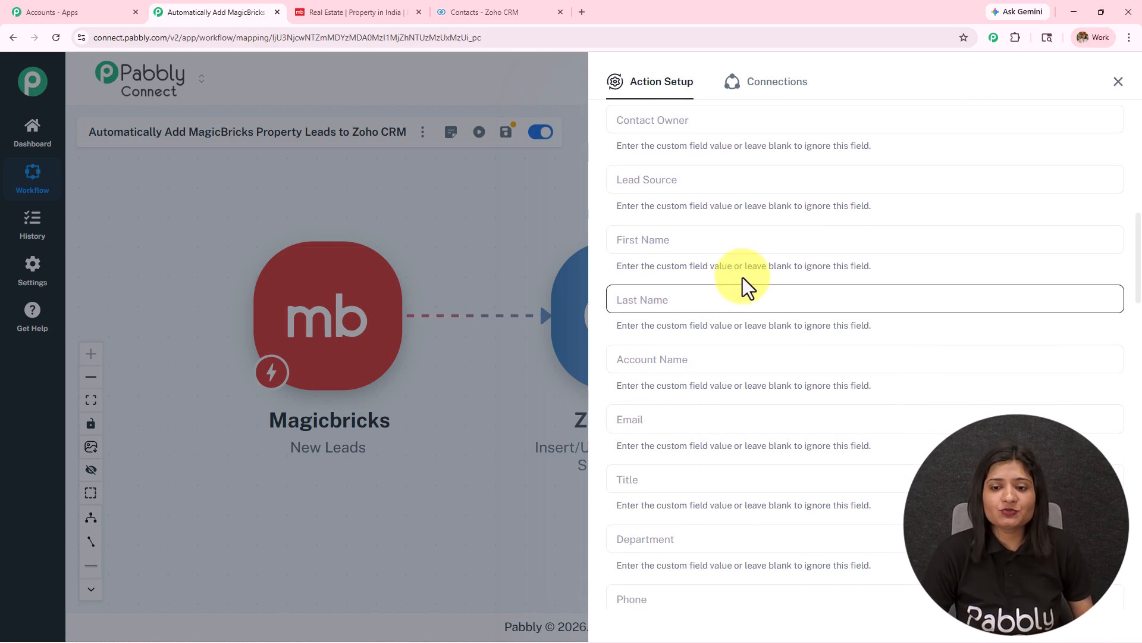
pyautogui.scroll(3, 740, 267)
pyautogui.scroll(-4, 702, 220)
pyautogui.click(684, 183)
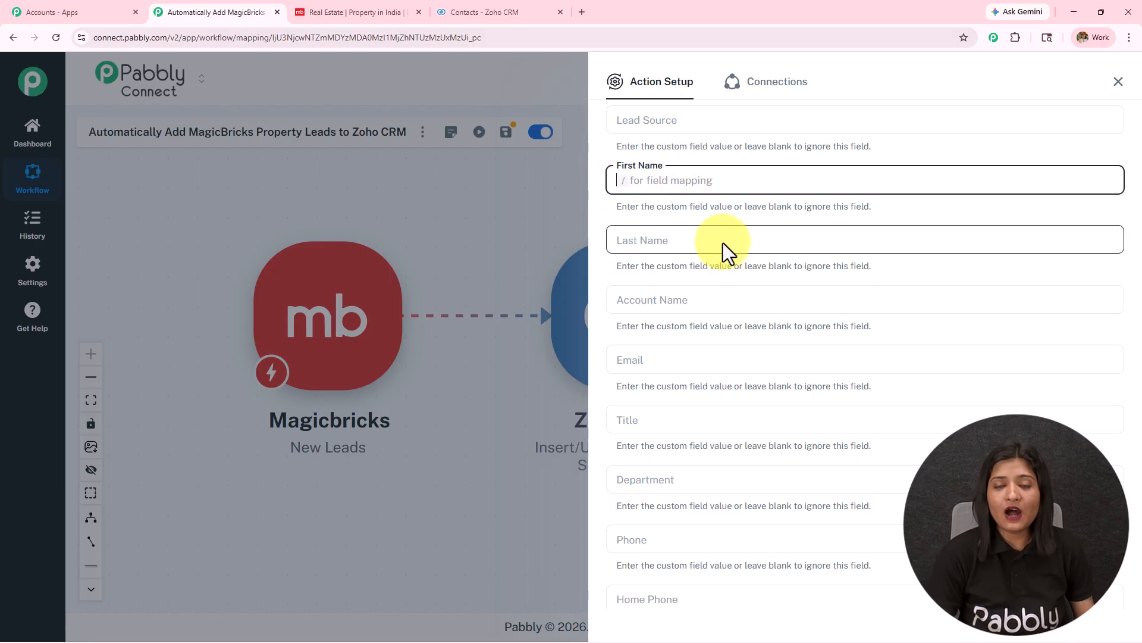
pyautogui.write('/')
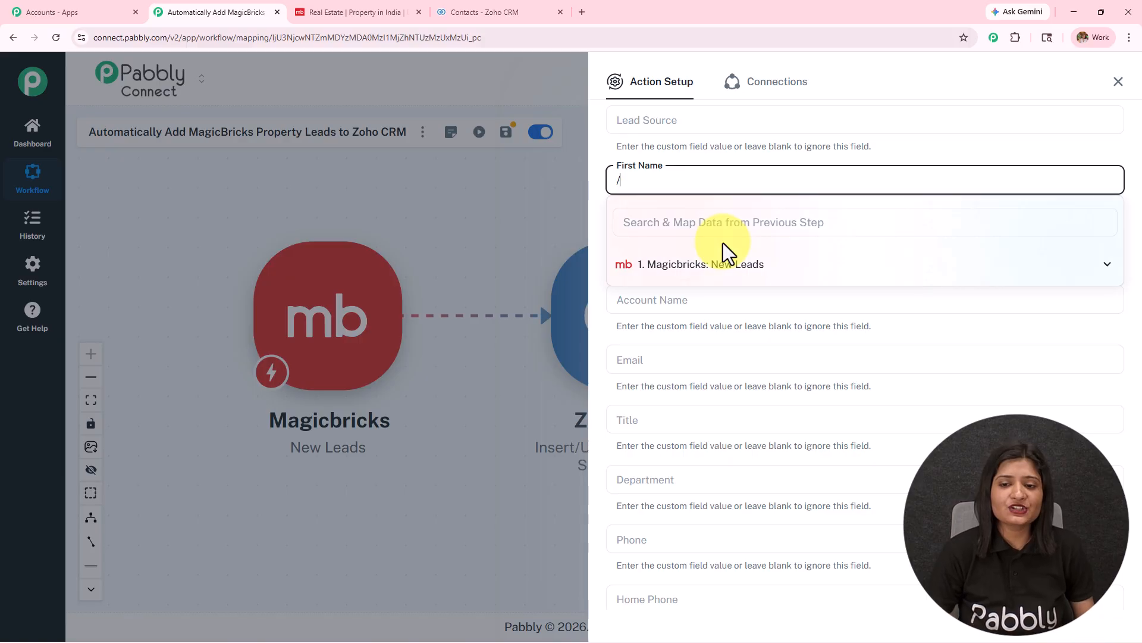
pyautogui.click(737, 271)
pyautogui.click(754, 347)
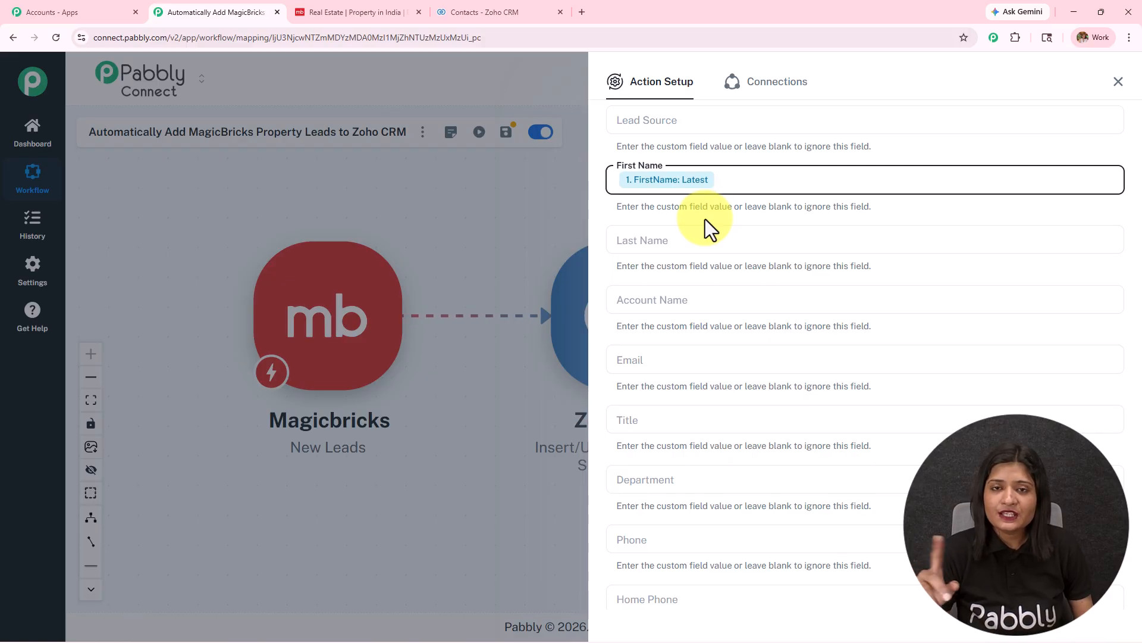
# Step: Map the contact's Last Name field to the LastName value from the Magicbricks New Leads trigger
pyautogui.click(706, 240)
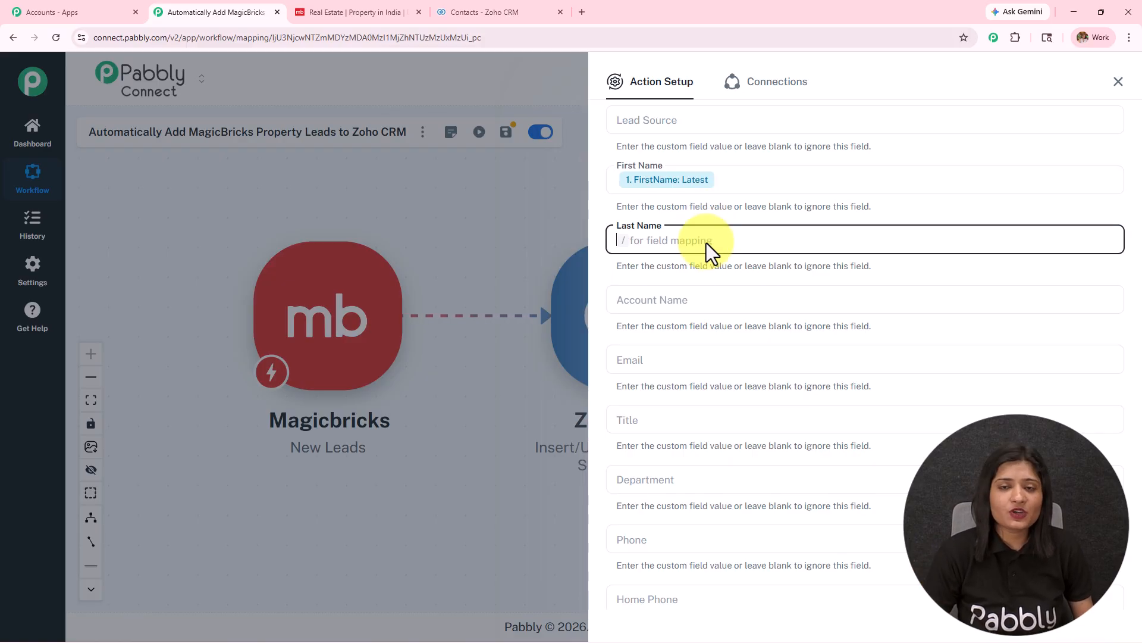
pyautogui.write('/')
pyautogui.click(734, 327)
pyautogui.click(743, 384)
# Step: Map the contact's Email field to the Email value from the Magicbricks New Leads trigger
pyautogui.scroll(-1, 737, 280)
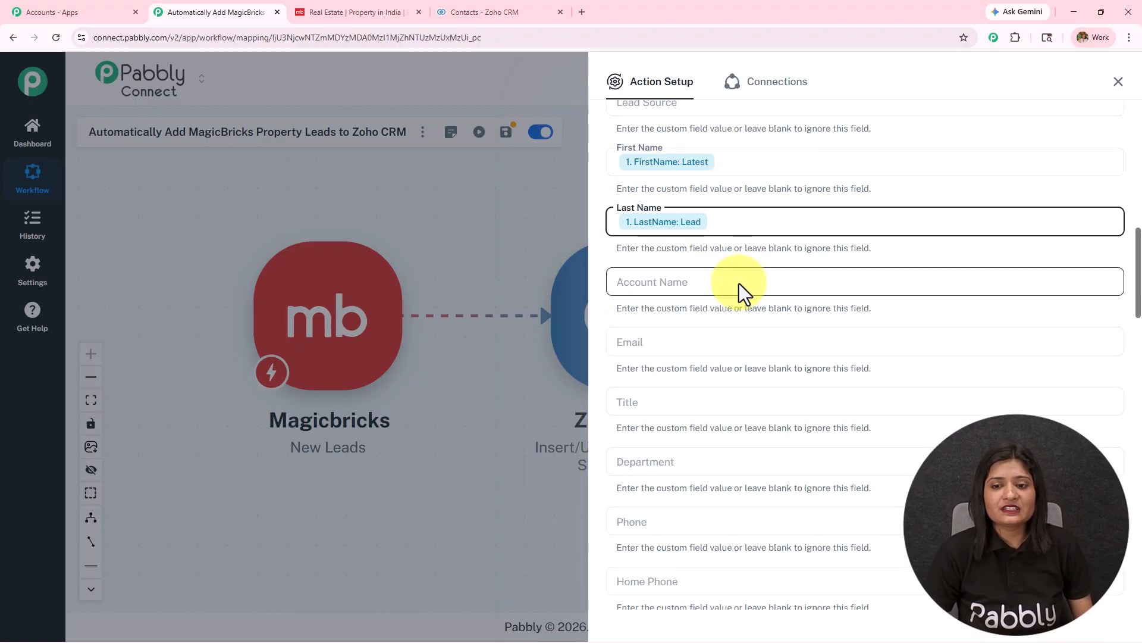
pyautogui.click(665, 301)
pyautogui.write('/')
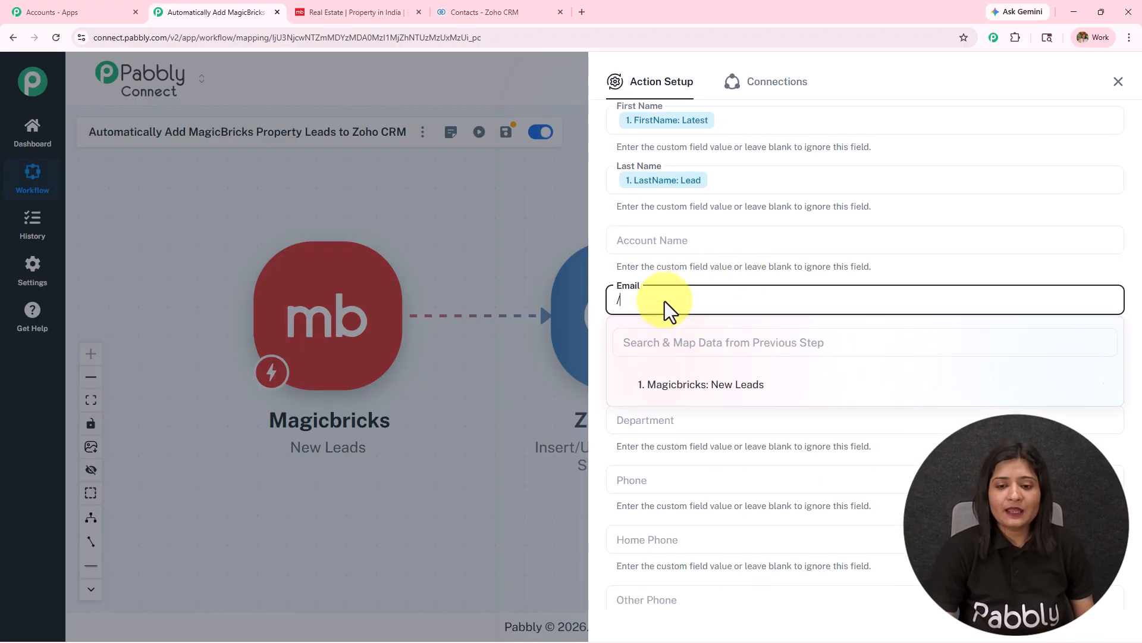
pyautogui.click(670, 387)
pyautogui.click(714, 494)
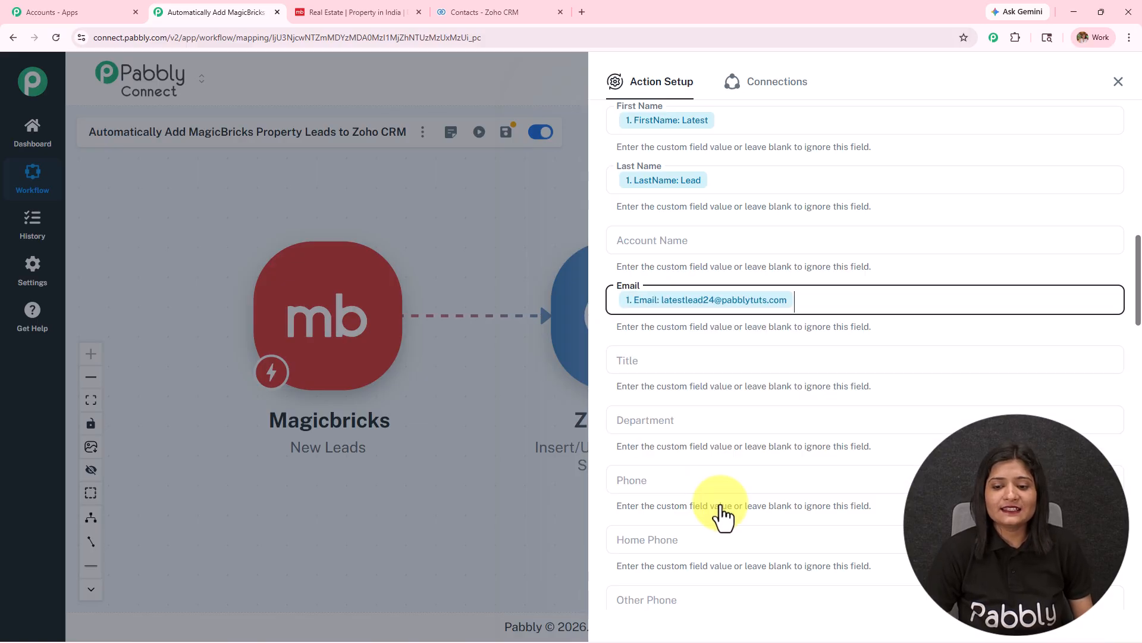
# Step: Map the contact's Phone field to the lead's phone number from the Magicbricks New Leads trigger
pyautogui.scroll(-2, 755, 356)
pyautogui.scroll(-1, 752, 355)
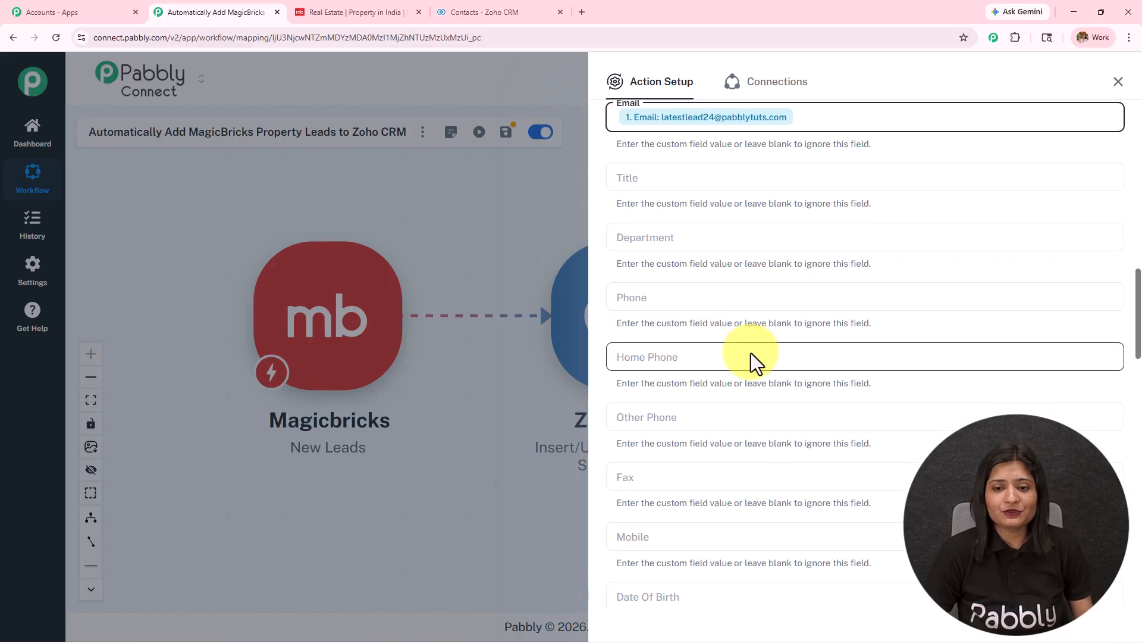
pyautogui.scroll(-1, 751, 353)
pyautogui.click(683, 245)
pyautogui.write('/')
pyautogui.click(703, 326)
pyautogui.click(725, 356)
# Step: Save the Zoho CRM action, send a test request in Simple response format, and check the returned status code
pyautogui.scroll(-9, 730, 244)
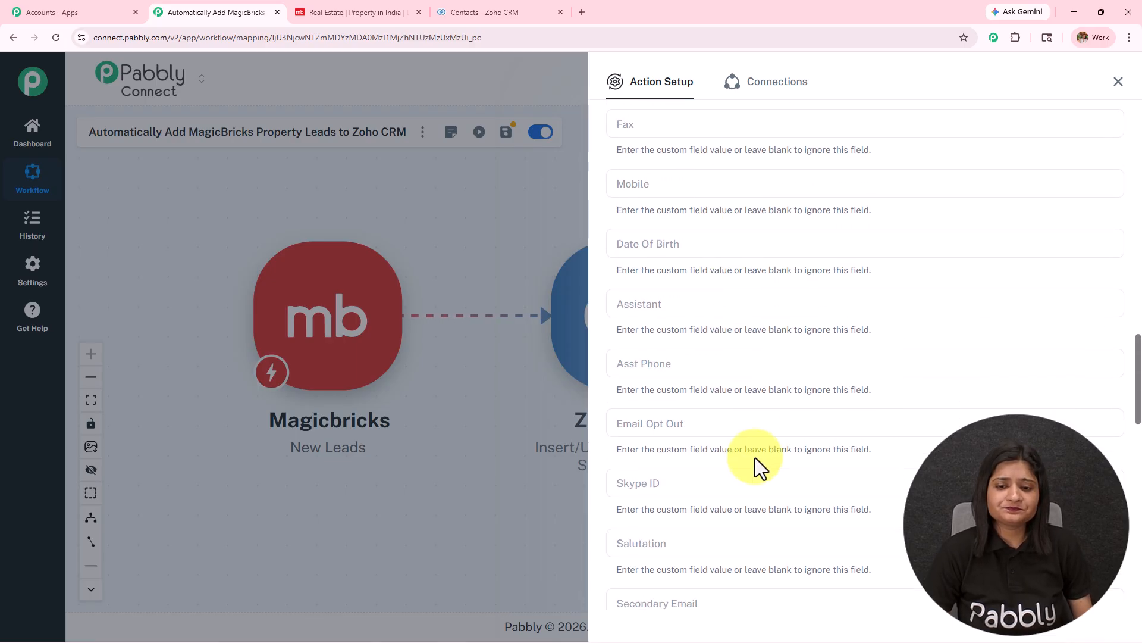
pyautogui.scroll(-10, 754, 455)
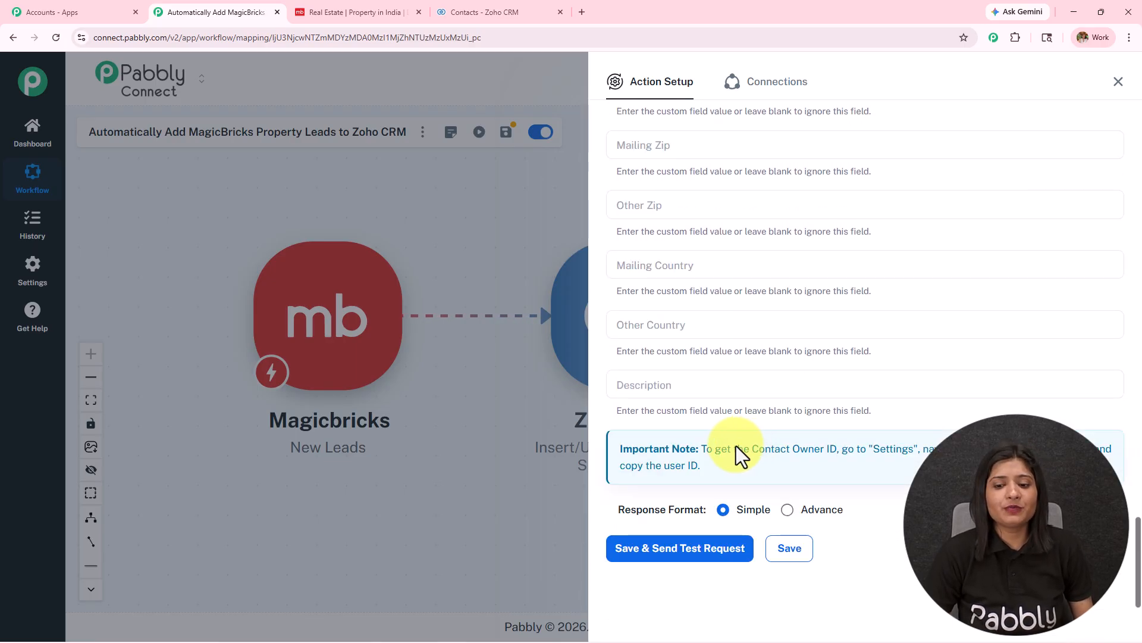
pyautogui.click(678, 550)
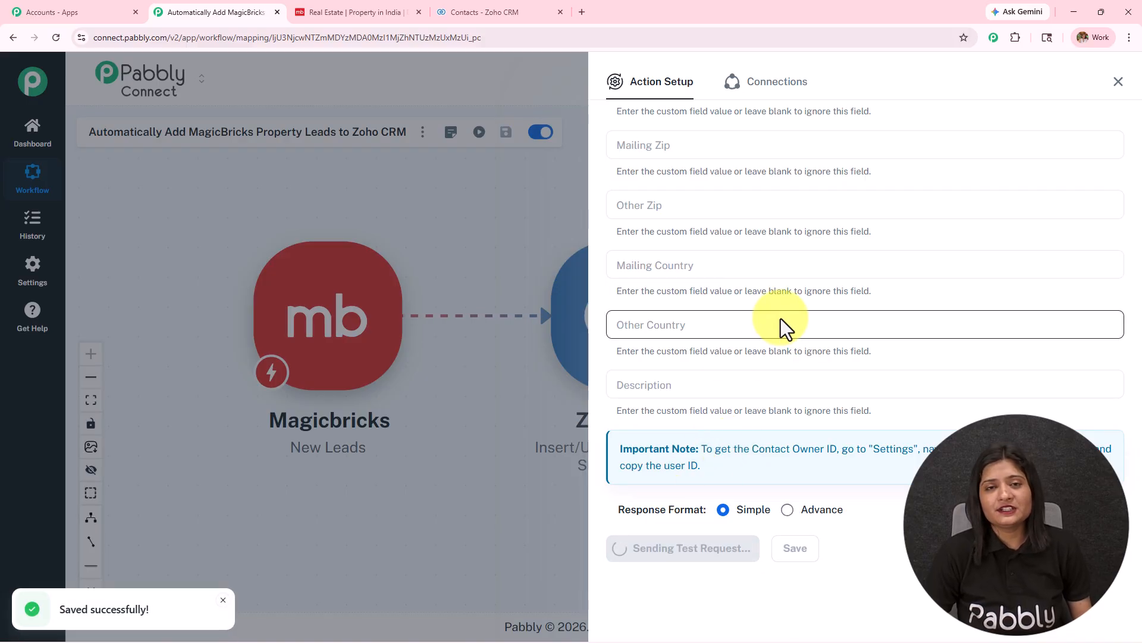
pyautogui.scroll(-7, 781, 317)
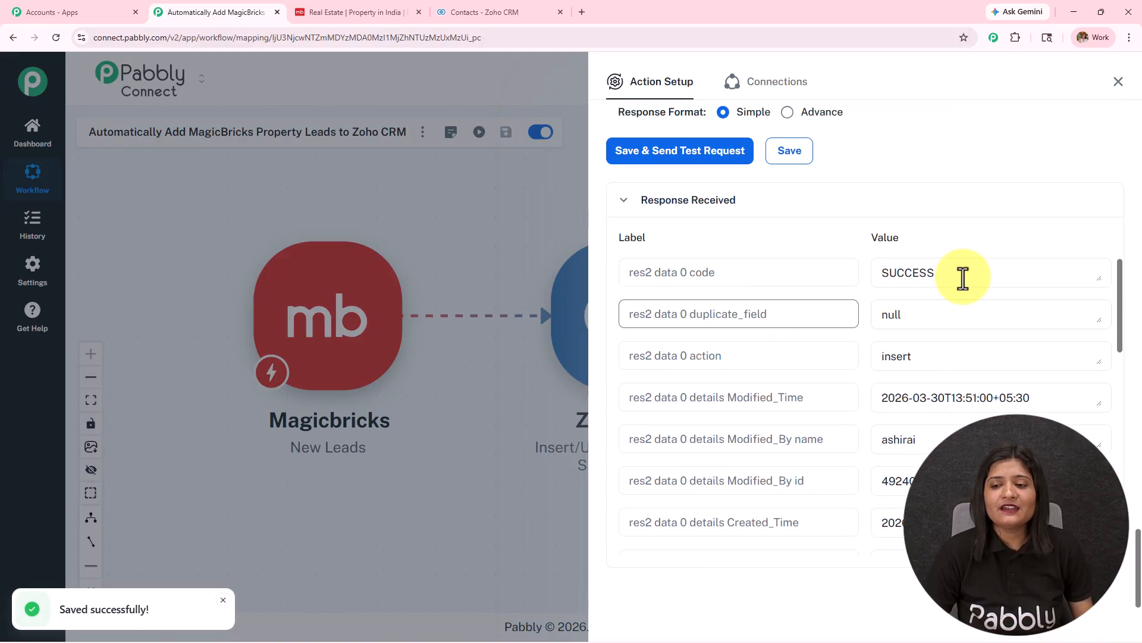
pyautogui.moveTo(954, 281); pyautogui.dragTo(730, 291)
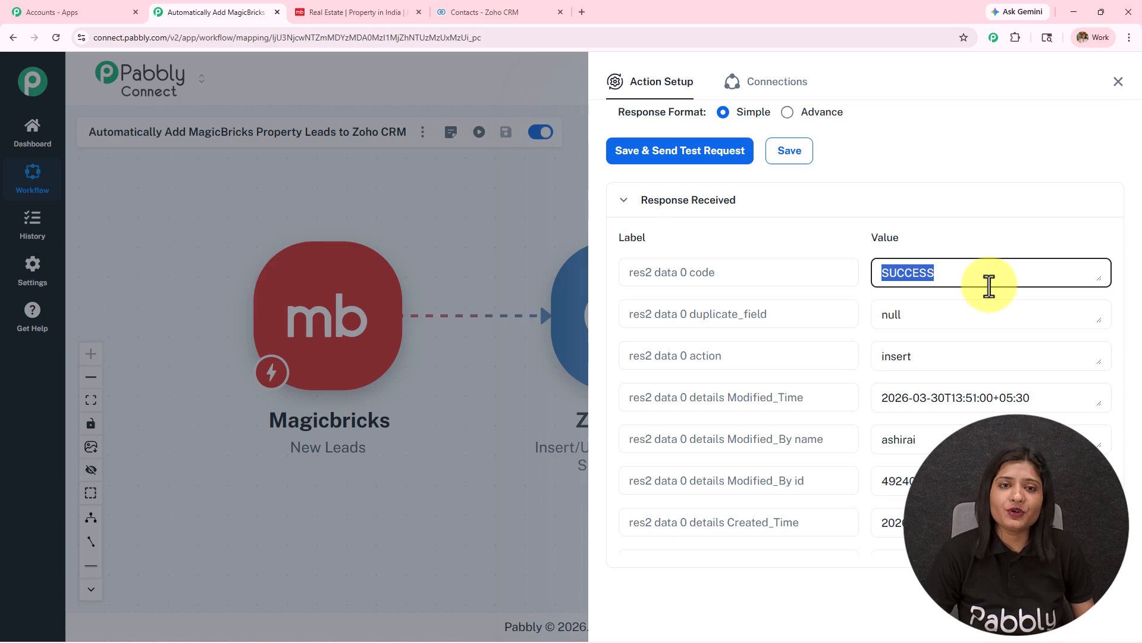
# Step: Switch to Zoho CRM, refresh the Contacts list, and open the newly added contact to examine its name, email and phone
pyautogui.click(536, 11)
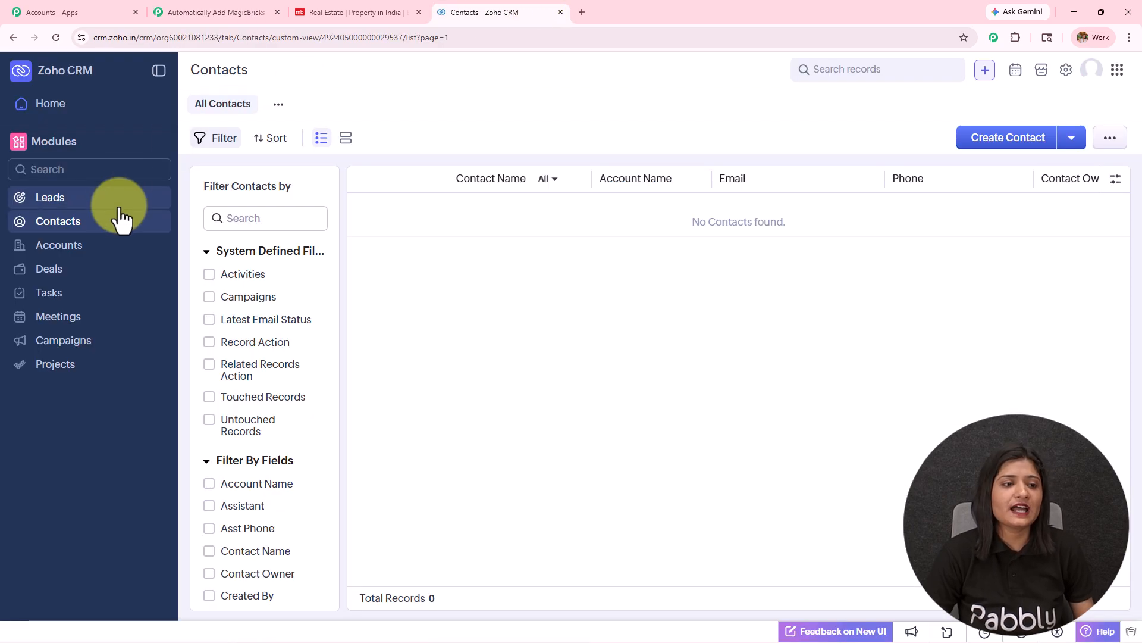
pyautogui.click(109, 225)
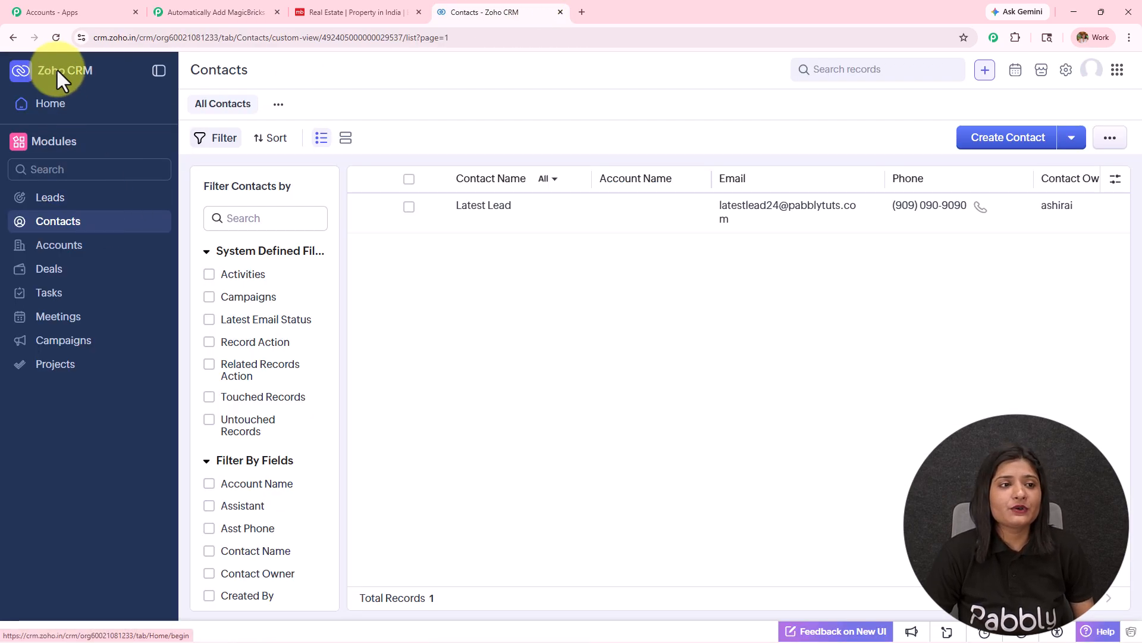
pyautogui.click(56, 37)
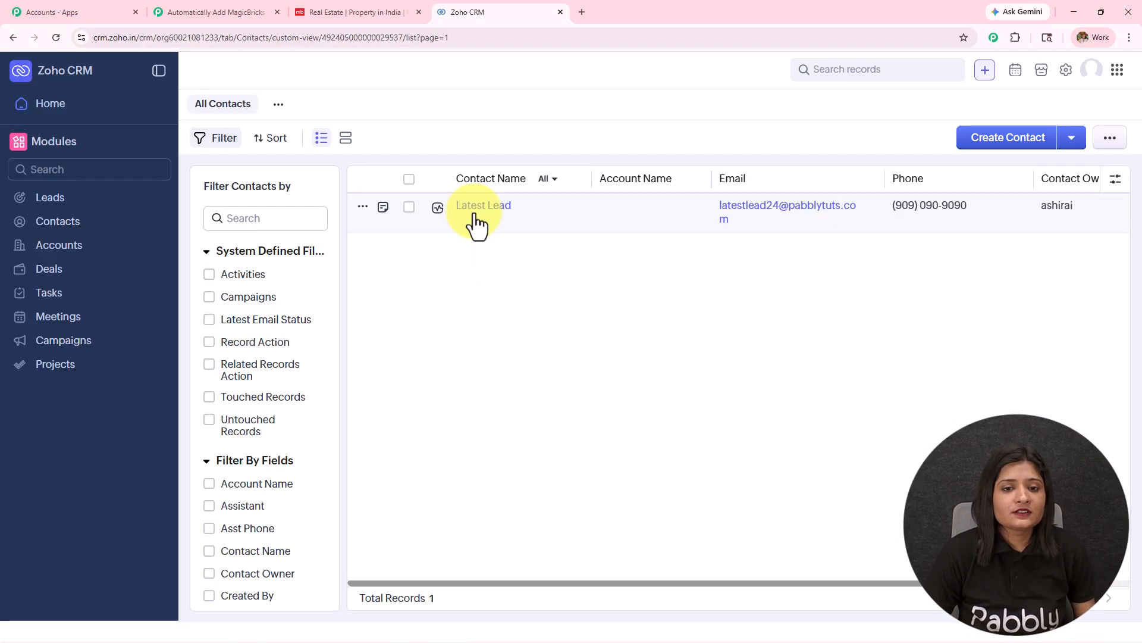
pyautogui.click(478, 221)
pyautogui.scroll(-1, 717, 396)
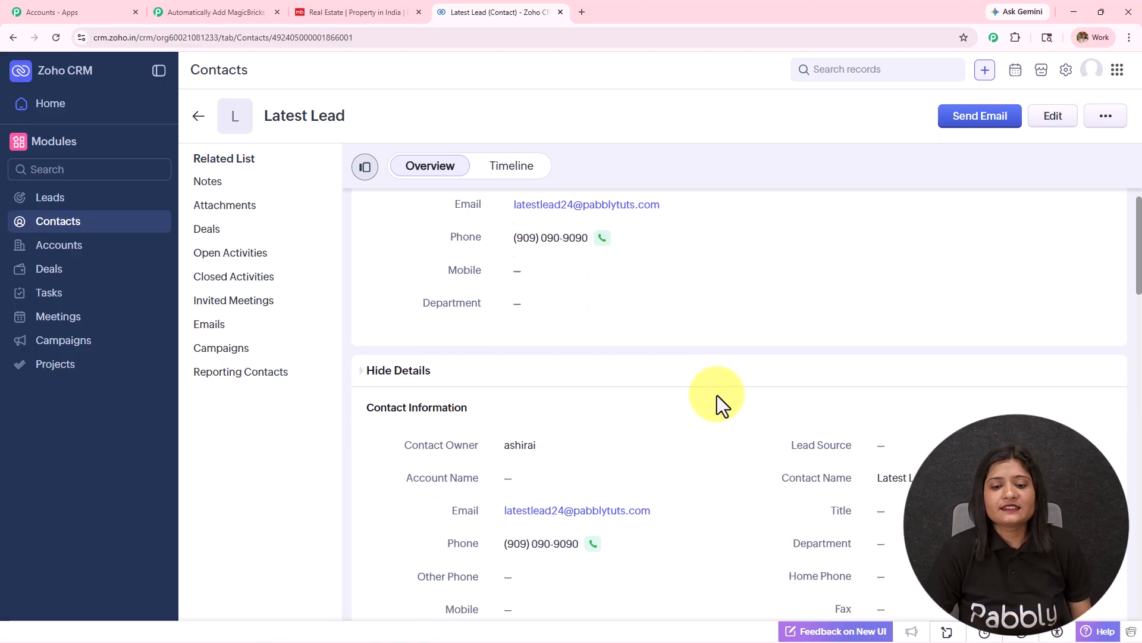
pyautogui.scroll(1, 714, 390)
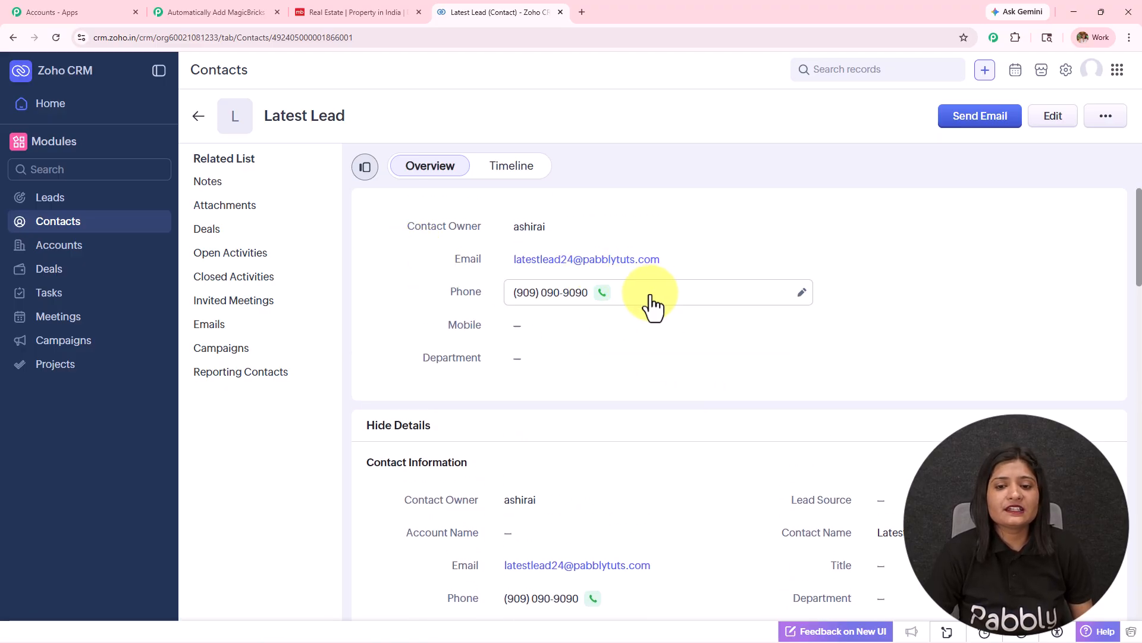
pyautogui.scroll(-4, 633, 301)
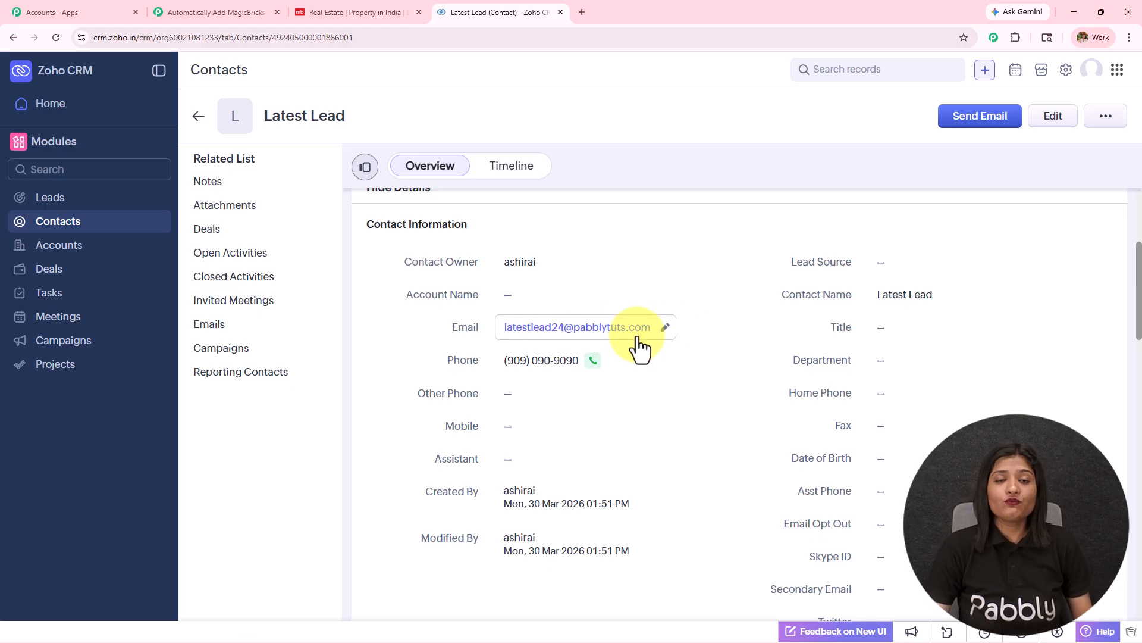
# Step: Return to Pabbly Connect, close the Zoho CRM action setup, and bring both workflow steps into view on the canvas
pyautogui.click(244, 12)
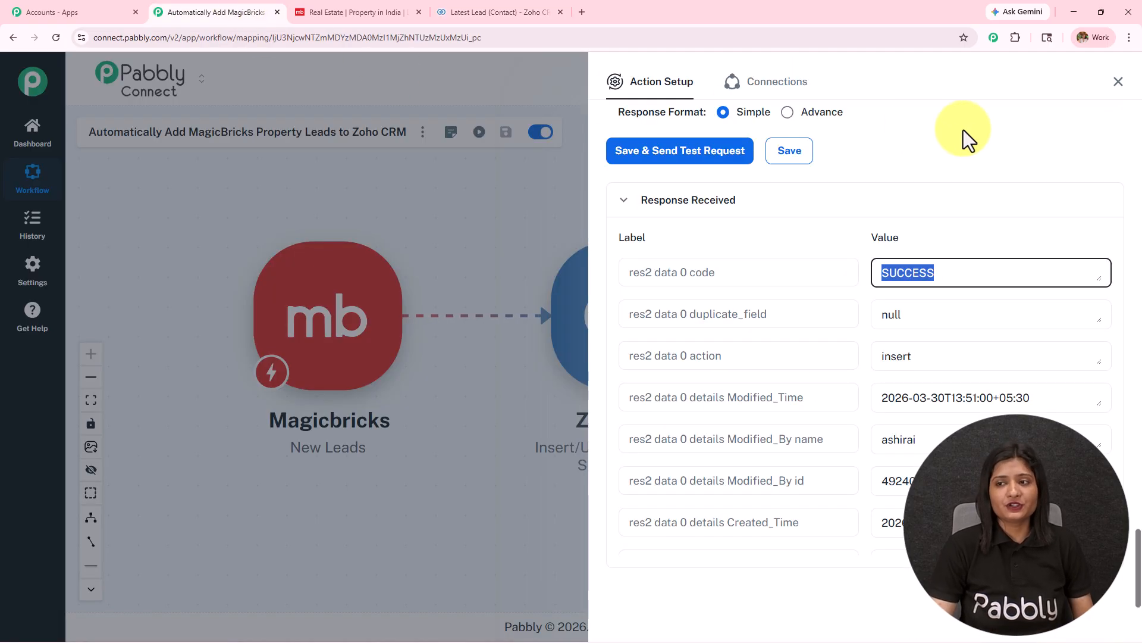
pyautogui.click(1120, 83)
pyautogui.moveTo(637, 171); pyautogui.dragTo(752, 182)
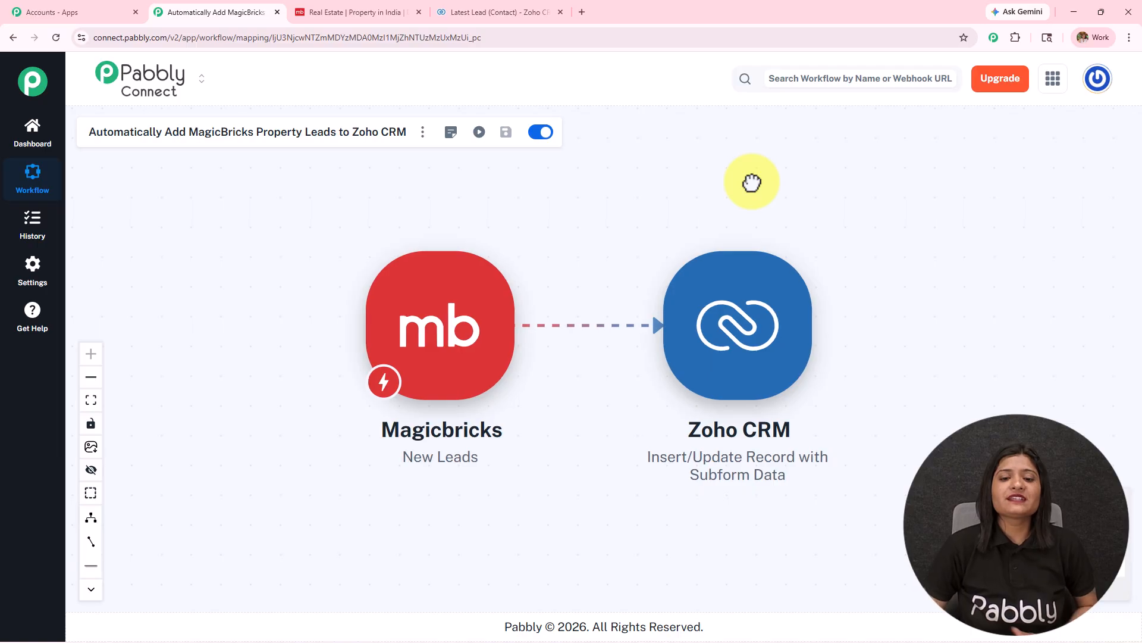